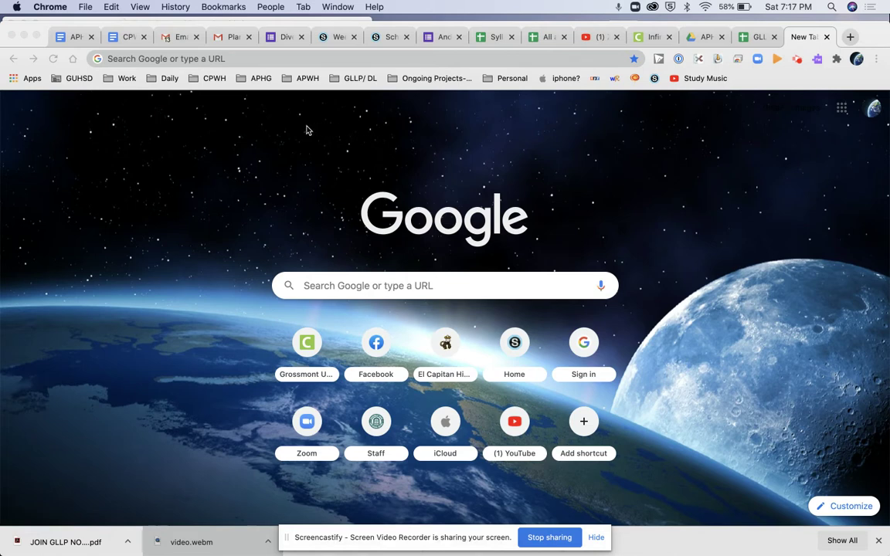
# Open the My Maps bookmark from the APHG bookmarks folder to load 'Places I Should Know About'
pyautogui.click(258, 80)
pyautogui.click(258, 80)
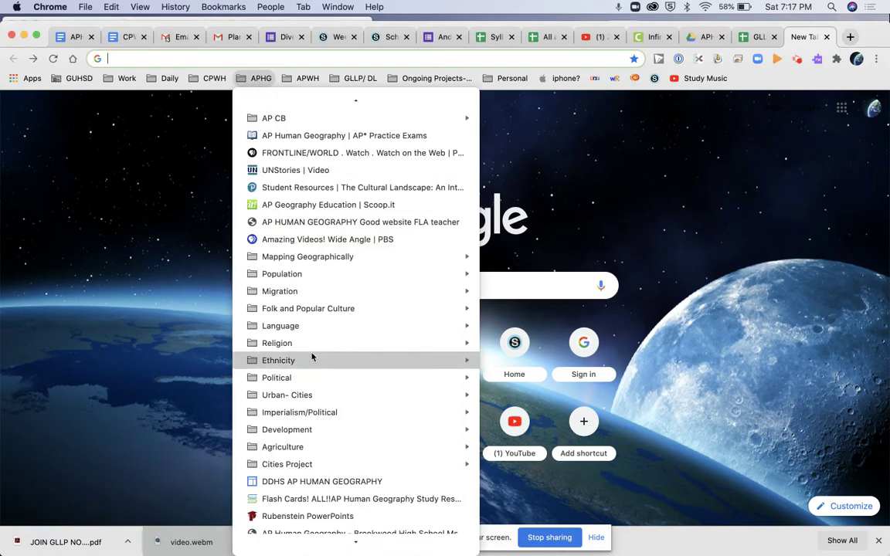
pyautogui.scroll(-5, 312, 355)
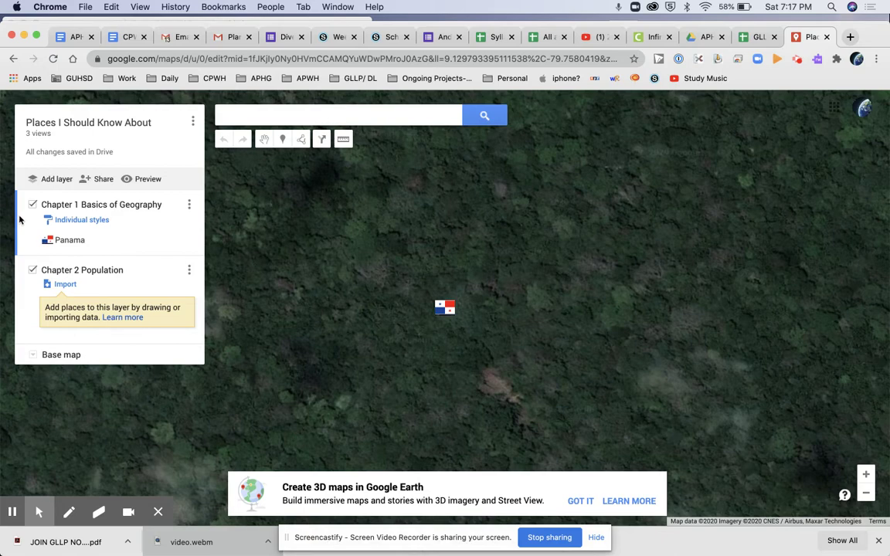
# Re-save the Chapter 1 layer name unchanged, zoom out to the Chagres River, then view the Schoology assignment
pyautogui.click(65, 203)
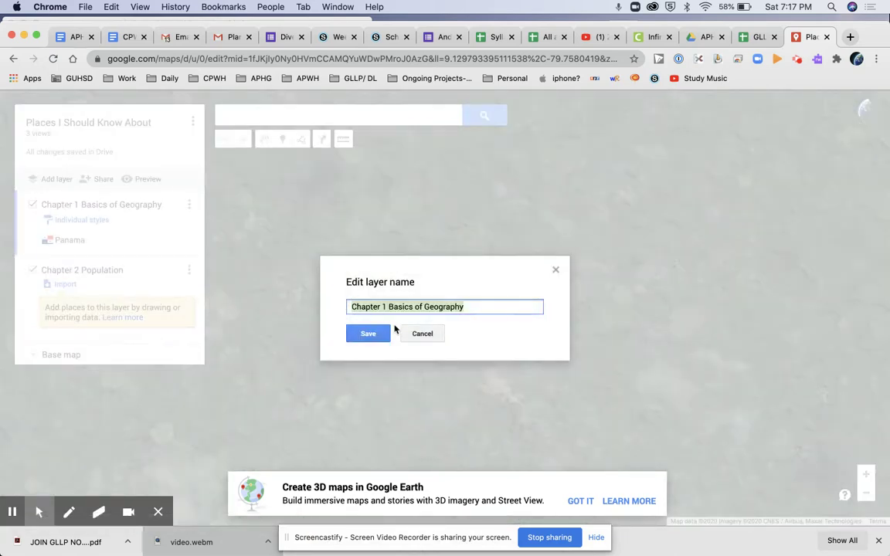
pyautogui.click(370, 333)
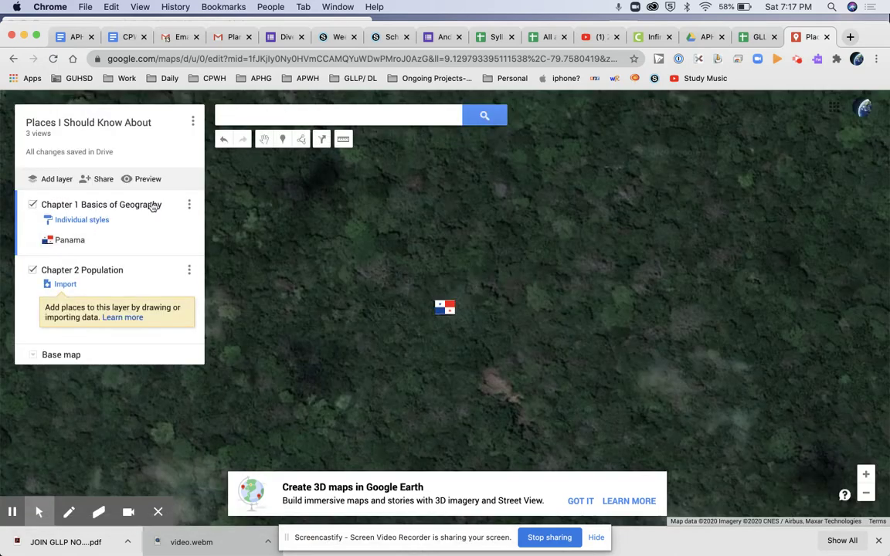
pyautogui.click(865, 493)
pyautogui.click(866, 494)
pyautogui.click(866, 493)
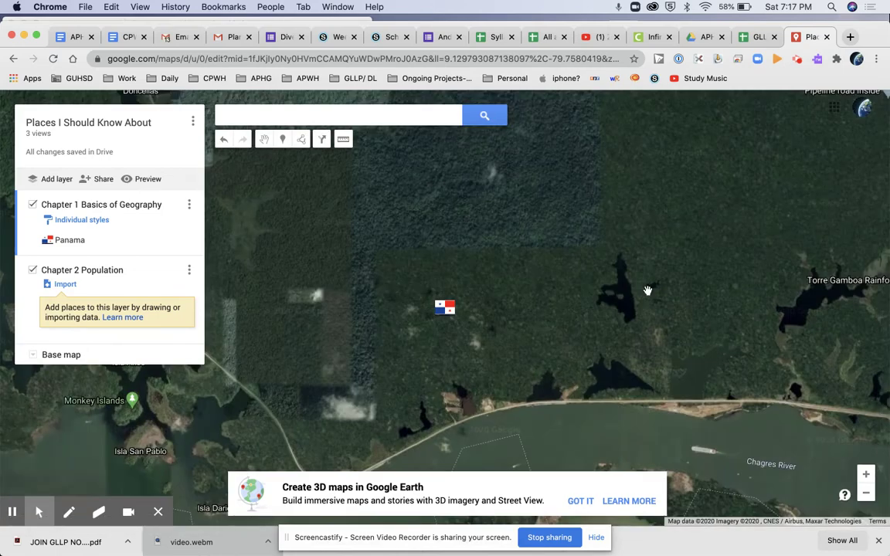
pyautogui.click(334, 37)
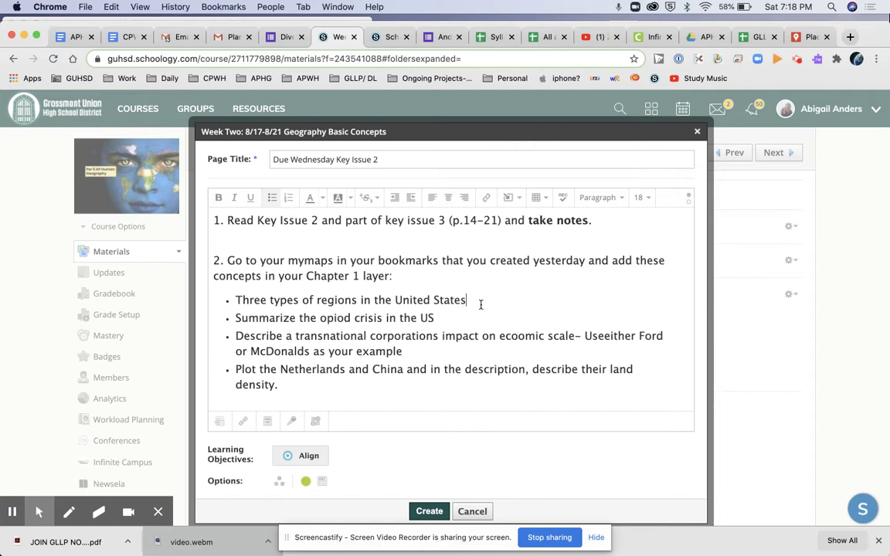
# Back on the map, zoom out from Panama to a continental view
pyautogui.click(811, 36)
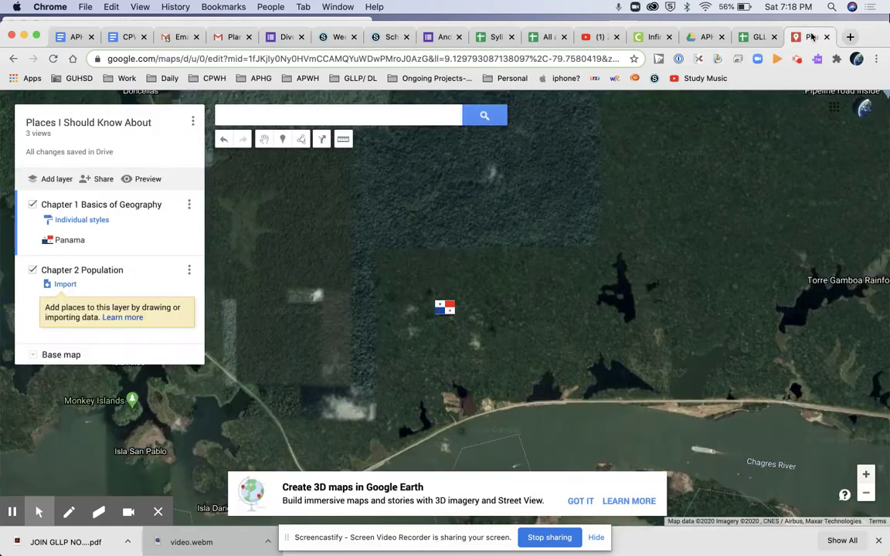
pyautogui.click(866, 496)
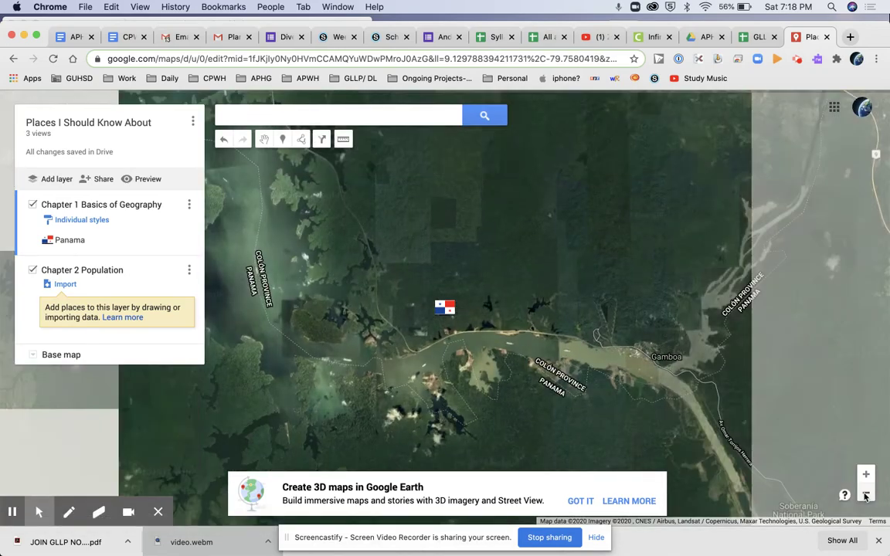
pyautogui.click(866, 497)
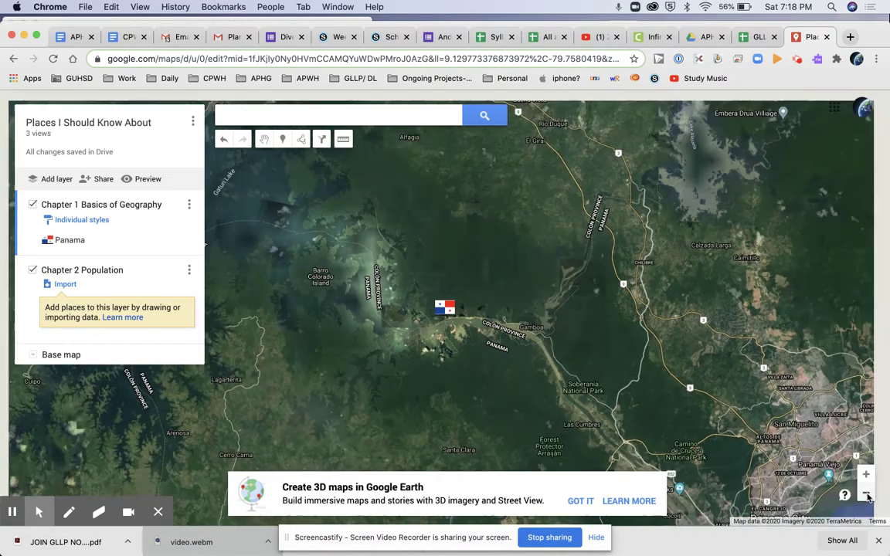
pyautogui.click(866, 497)
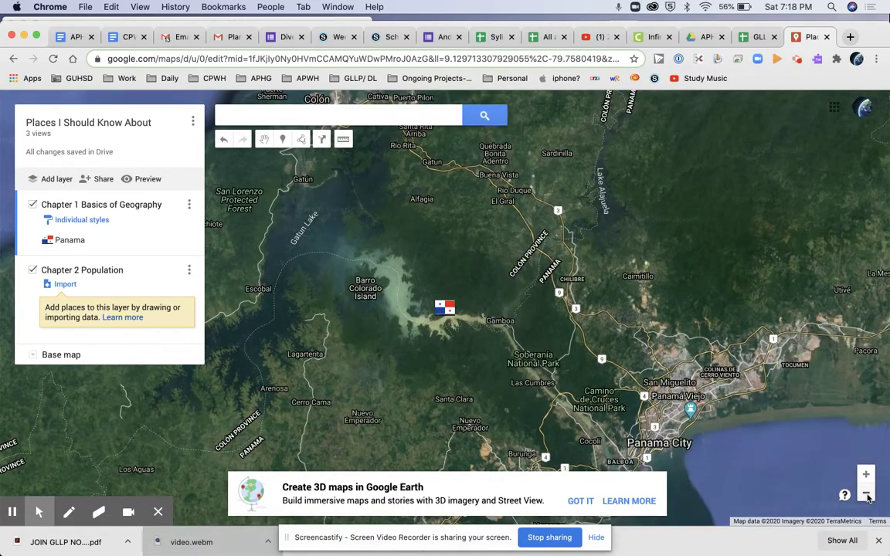
pyautogui.click(866, 497)
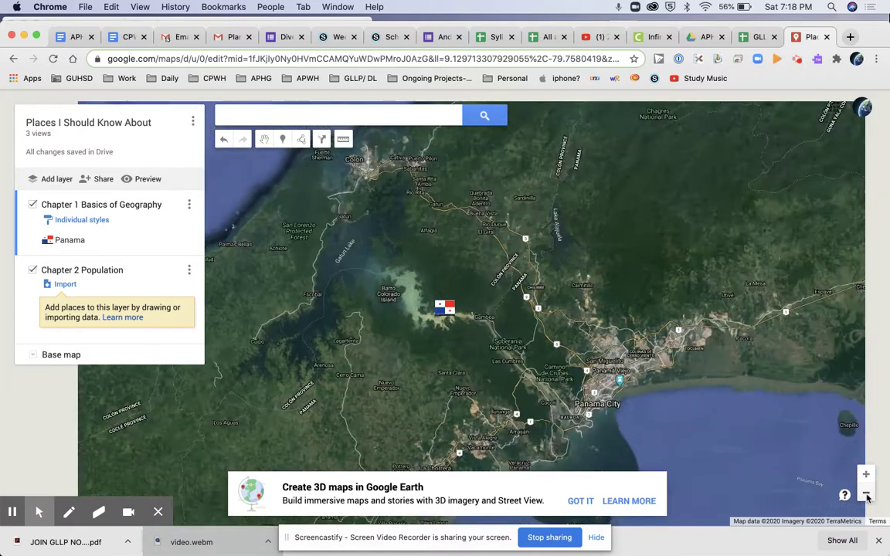
pyautogui.click(866, 497)
pyautogui.click(866, 497)
pyautogui.click(866, 497)
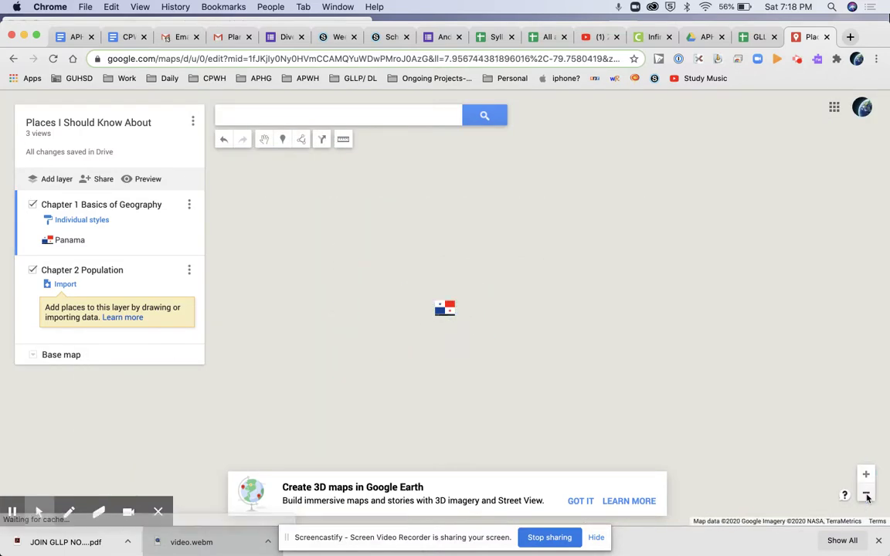
# Pan north to Alaska and zoom in on interior Alaska and Yukon
pyautogui.moveTo(523, 297); pyautogui.dragTo(672, 387)
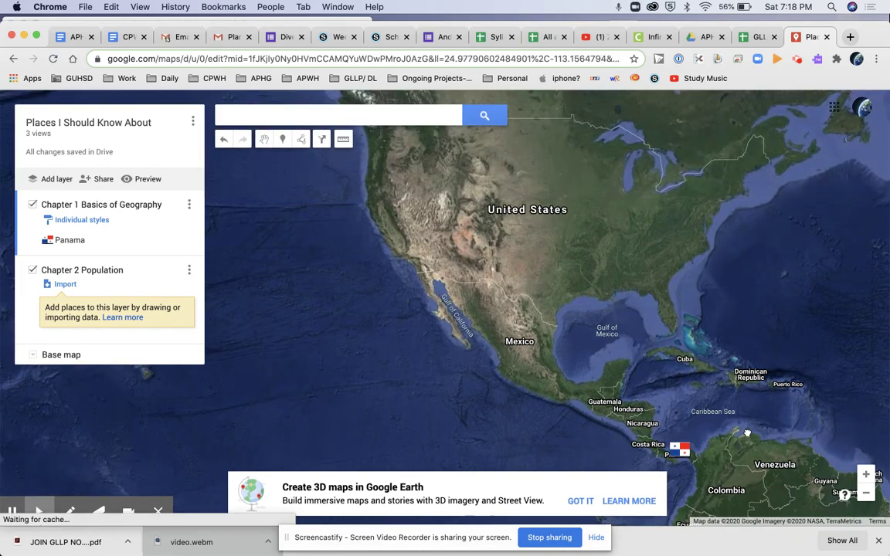
pyautogui.moveTo(446, 209); pyautogui.dragTo(515, 327)
pyautogui.moveTo(433, 252); pyautogui.dragTo(581, 372)
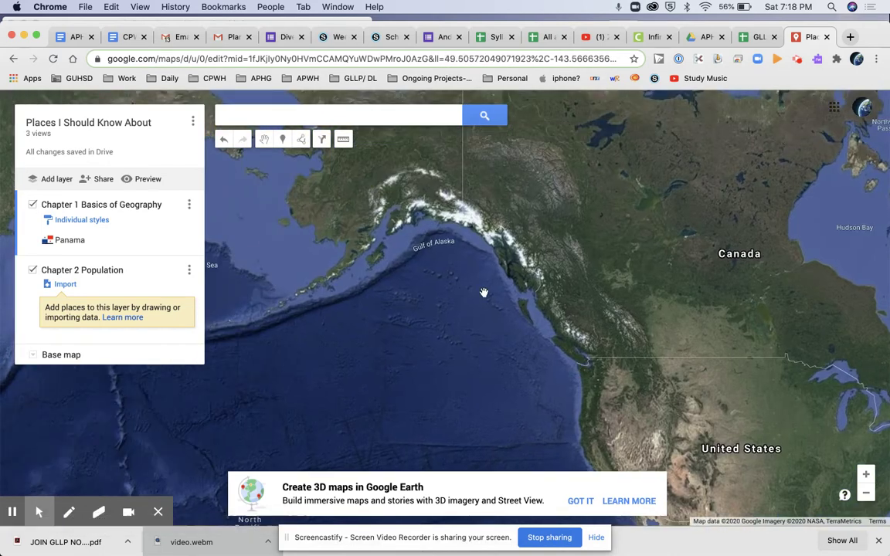
pyautogui.moveTo(395, 163); pyautogui.dragTo(495, 271)
pyautogui.moveTo(446, 244); pyautogui.dragTo(439, 268)
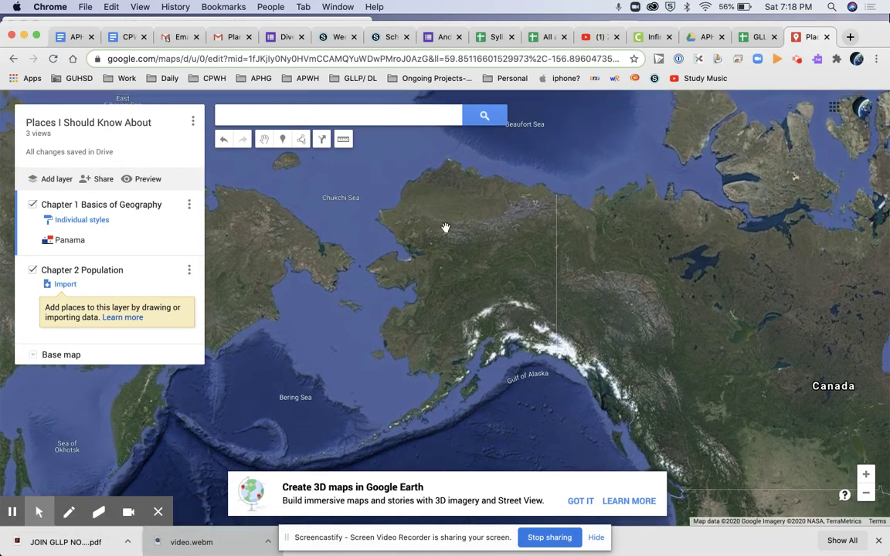
pyautogui.click(866, 490)
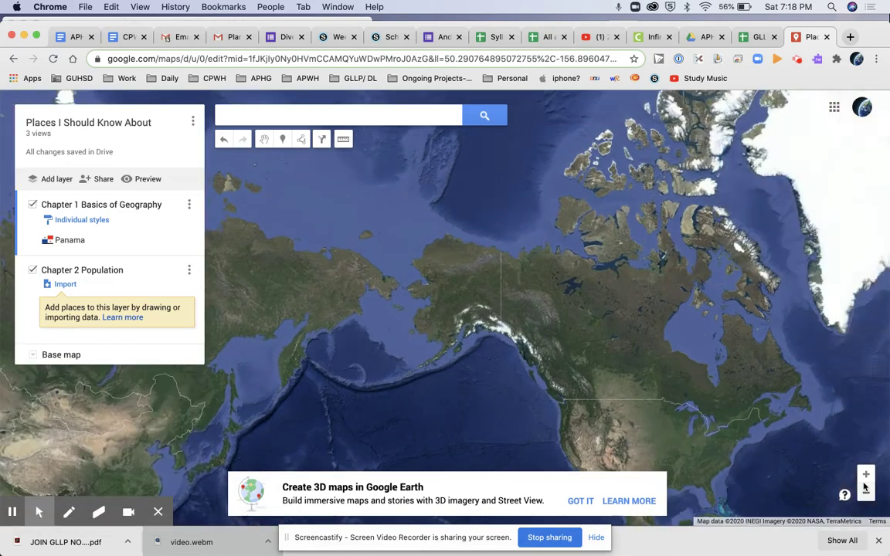
pyautogui.click(866, 475)
pyautogui.click(866, 475)
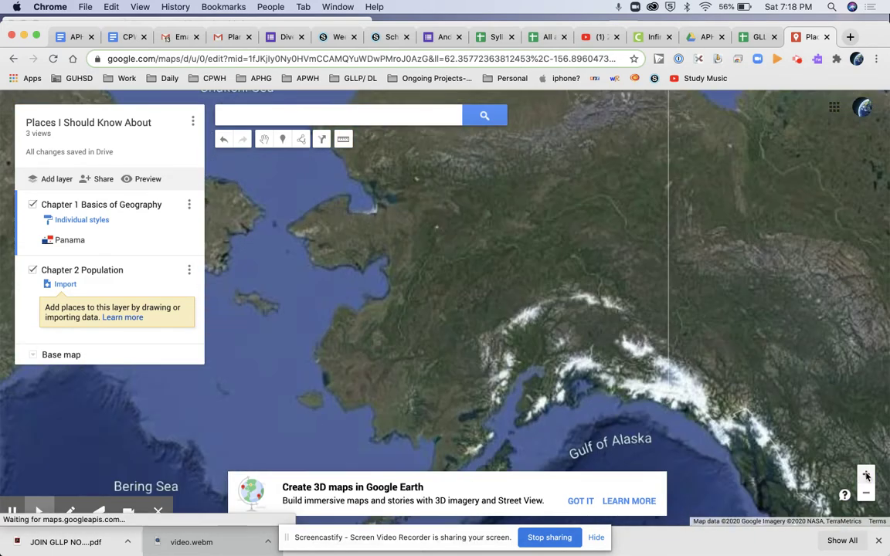
pyautogui.moveTo(630, 314); pyautogui.dragTo(691, 414)
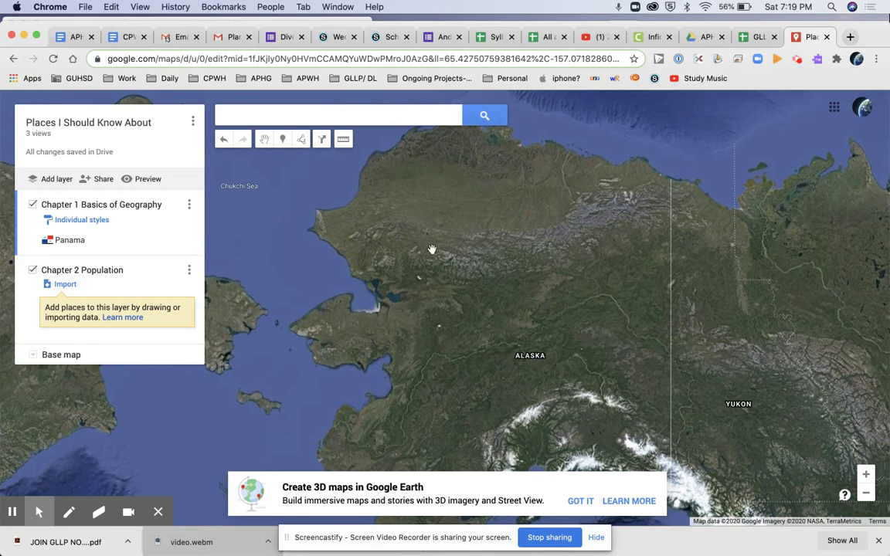
# Start a new shape and trace Alaska's western coast around the Seward Peninsula
pyautogui.click(301, 141)
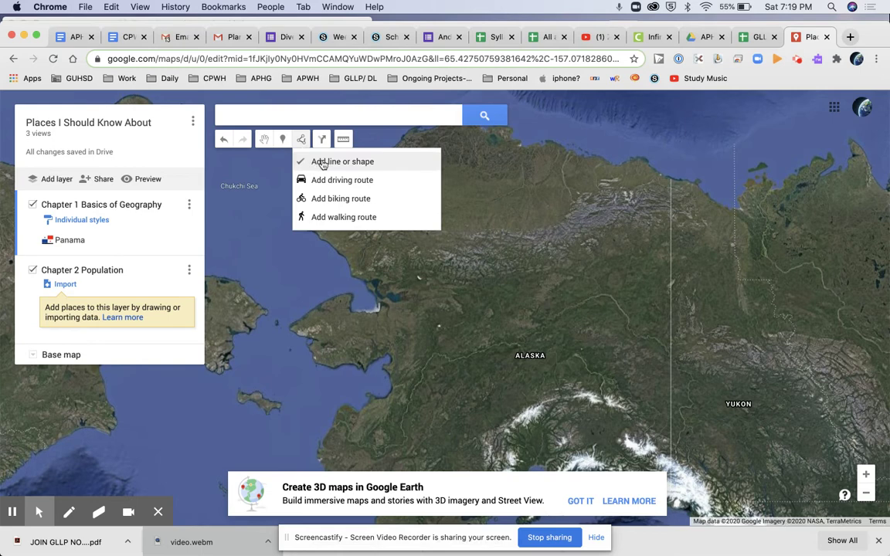
pyautogui.click(302, 161)
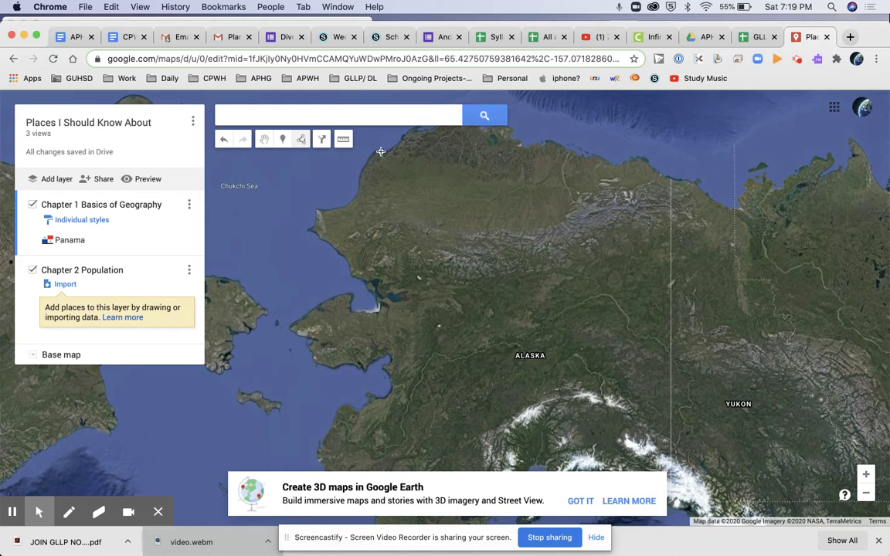
pyautogui.click(381, 151)
pyautogui.click(313, 222)
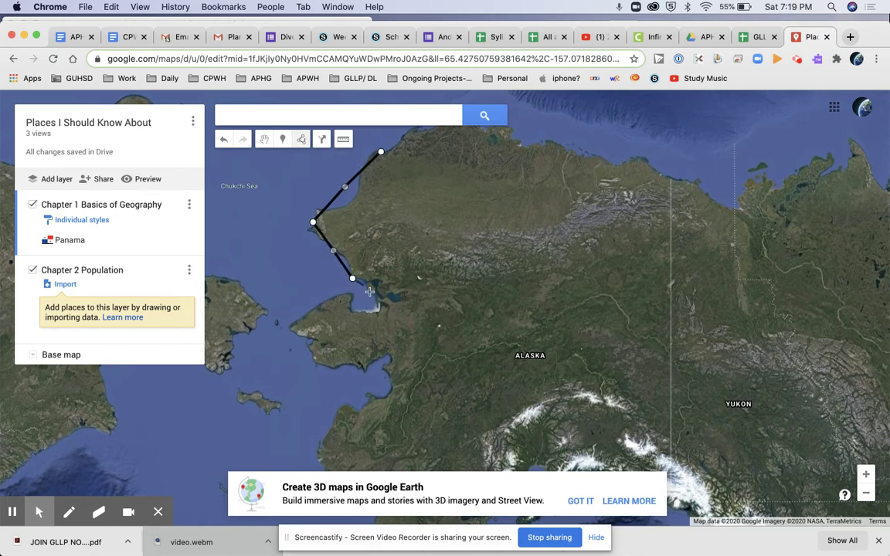
pyautogui.click(352, 278)
pyautogui.click(378, 305)
pyautogui.click(352, 310)
pyautogui.click(313, 307)
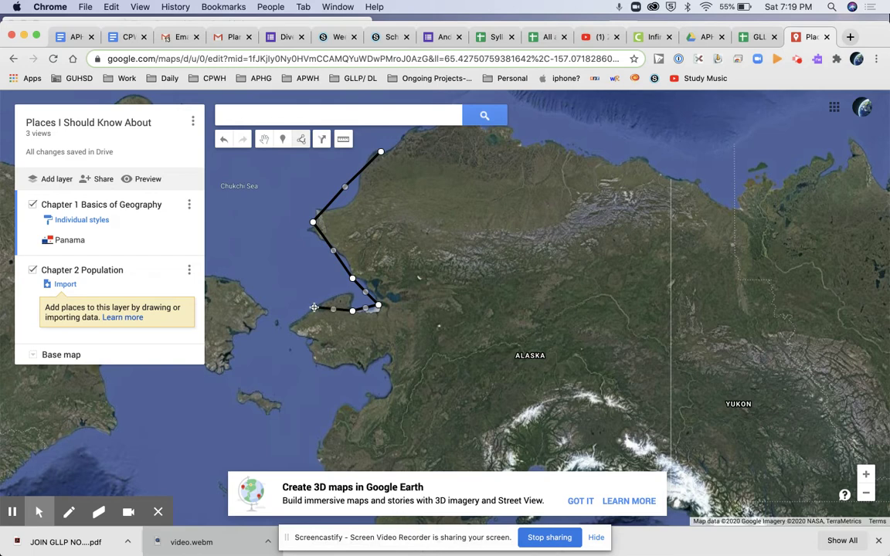
pyautogui.click(311, 347)
pyautogui.click(350, 371)
pyautogui.click(388, 363)
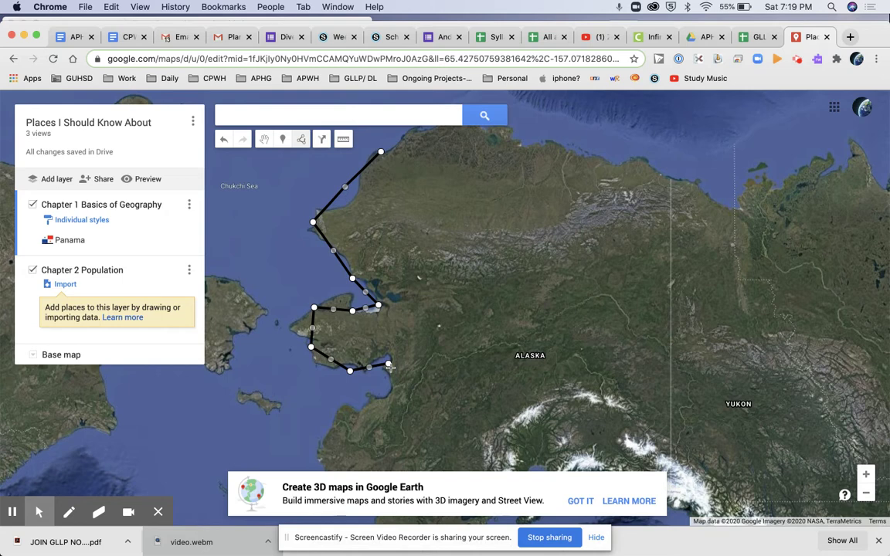
pyautogui.click(428, 364)
# Extend the outline east into Yukon, back west along the Arctic coast, and close the polygon
pyautogui.click(543, 255)
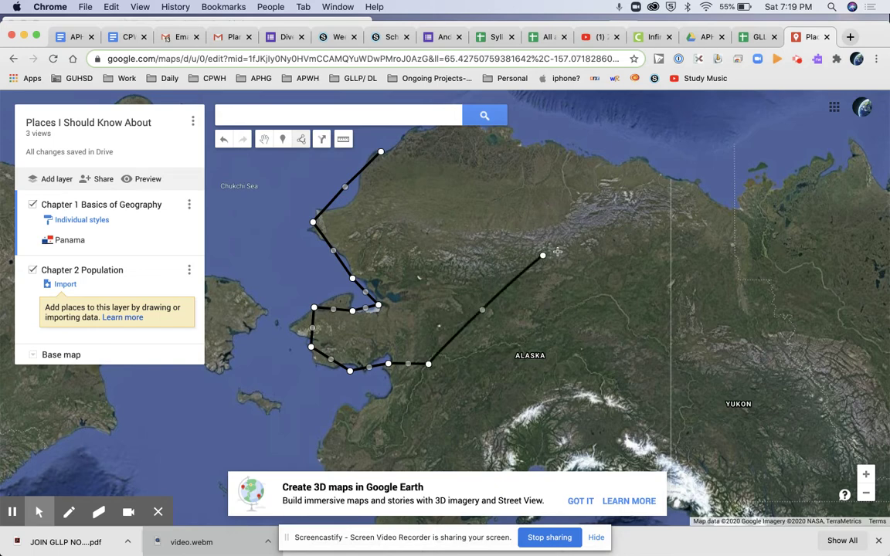
pyautogui.click(686, 262)
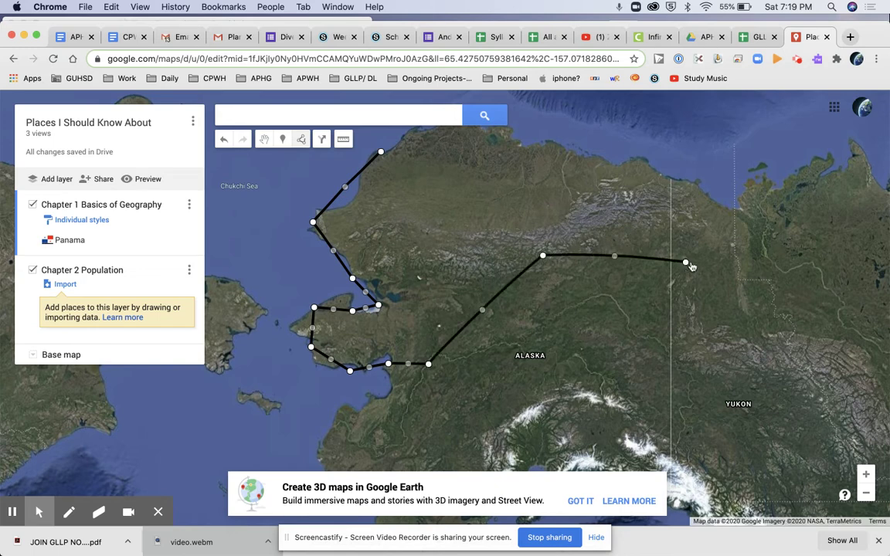
pyautogui.click(844, 249)
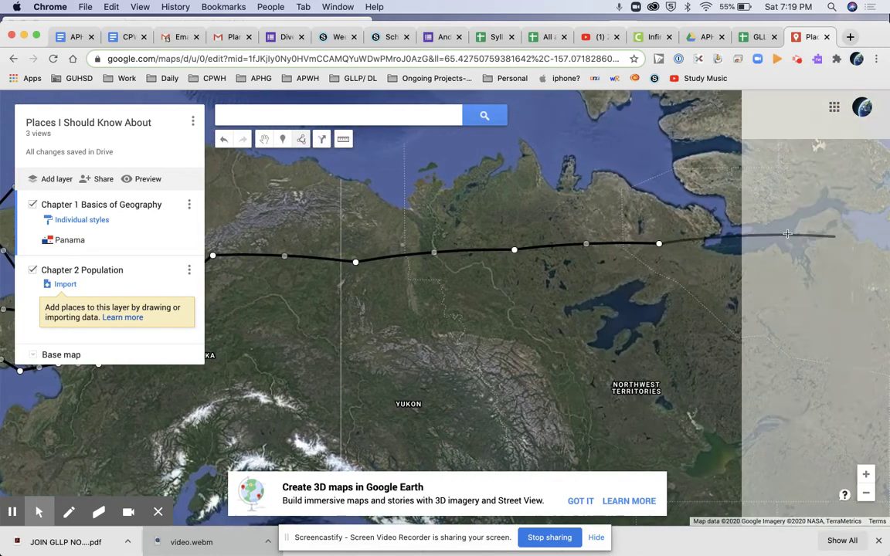
pyautogui.click(658, 243)
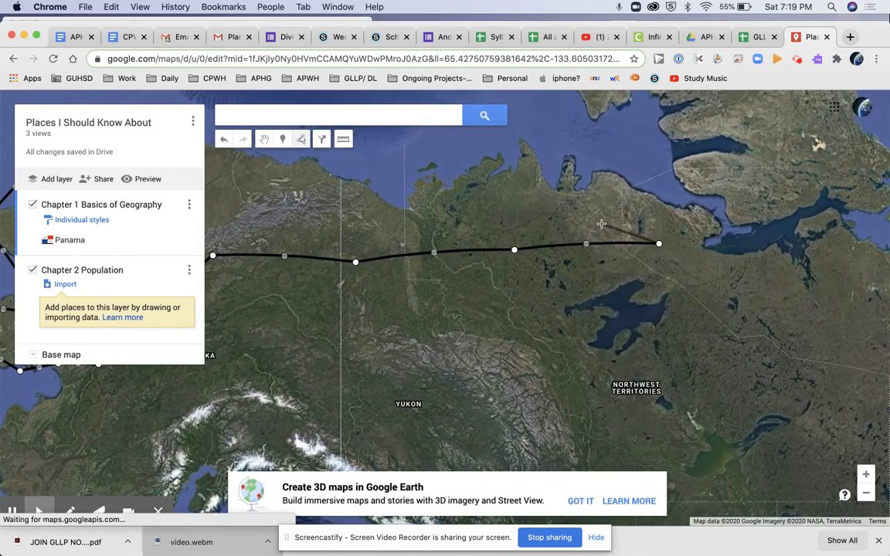
pyautogui.click(534, 186)
pyautogui.click(327, 173)
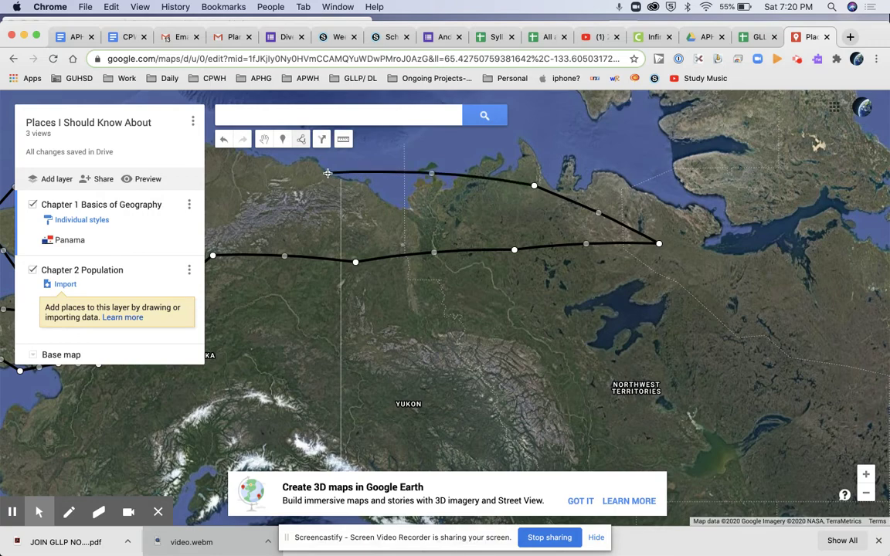
pyautogui.scroll(2, 327, 173)
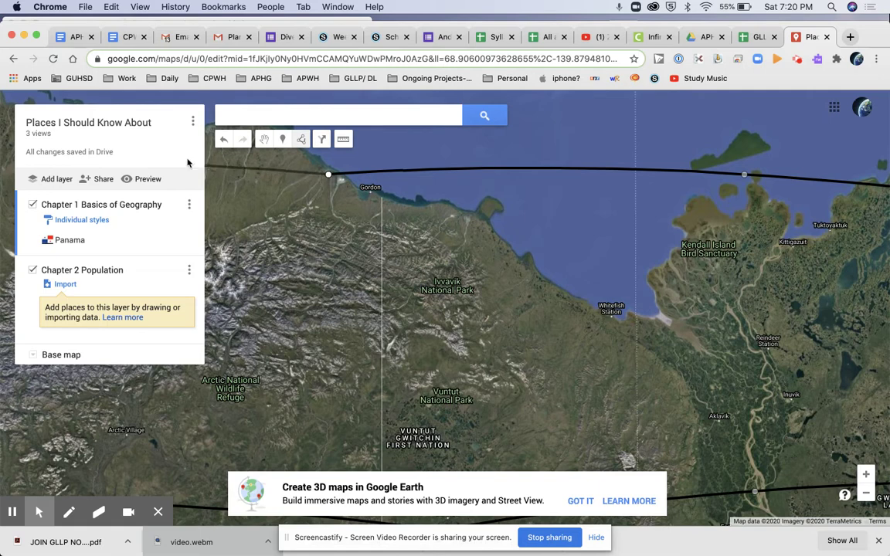
pyautogui.click(303, 172)
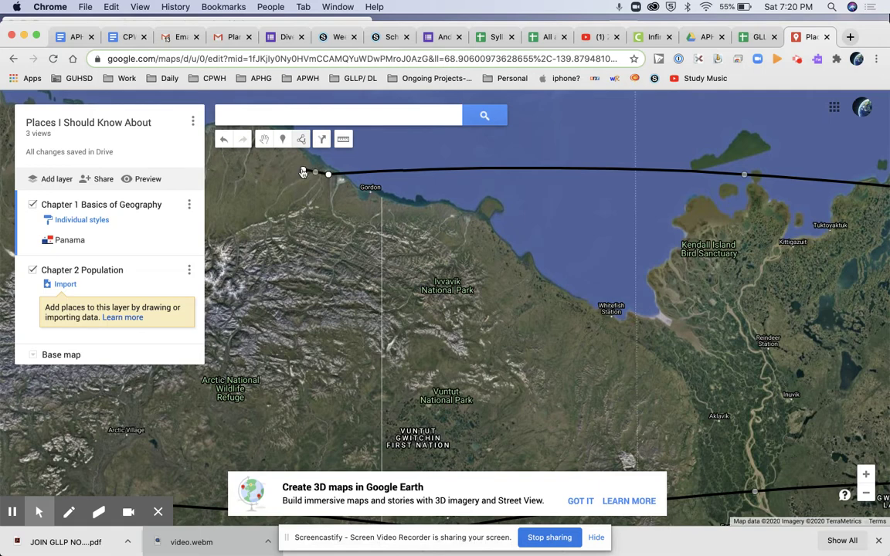
pyautogui.scroll(-4, 303, 171)
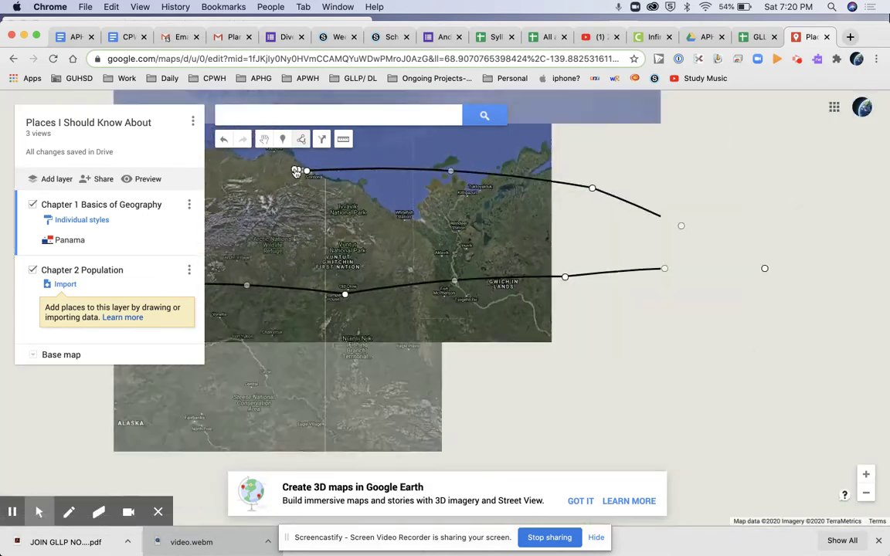
pyautogui.scroll(-2, 296, 171)
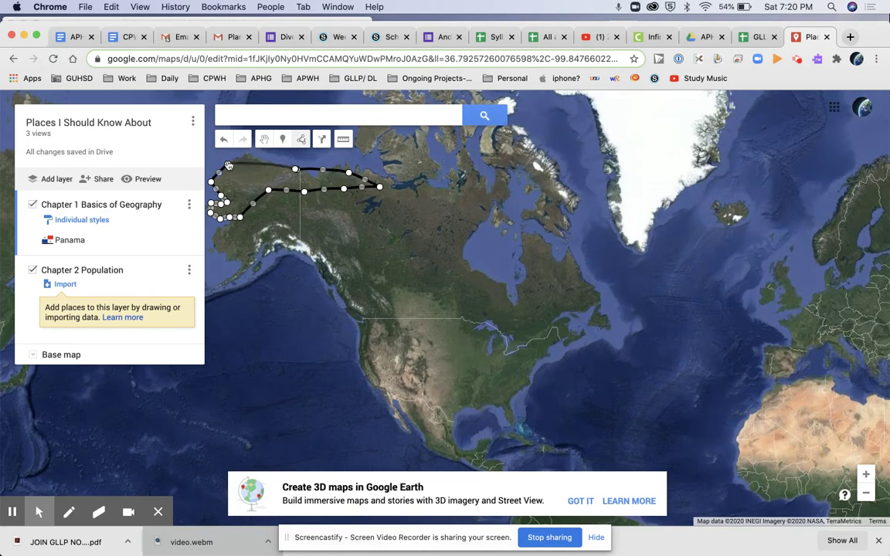
pyautogui.click(228, 161)
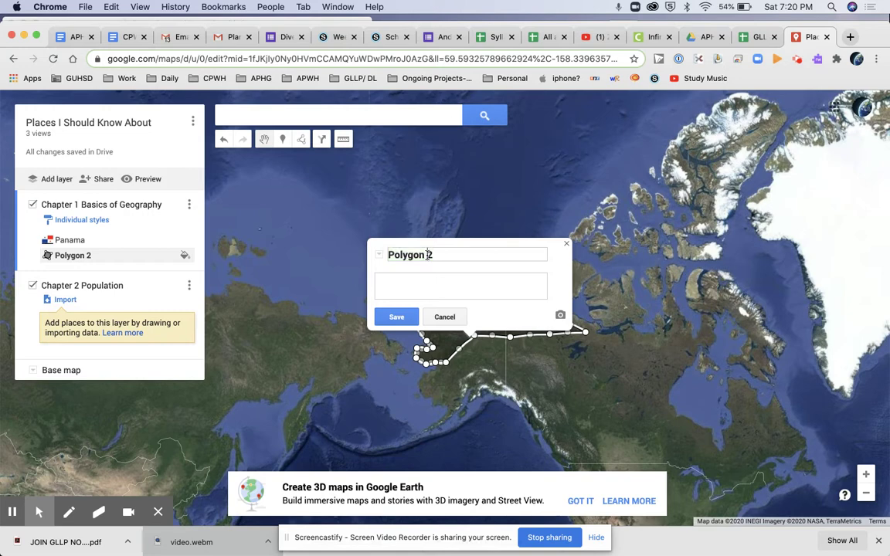
# Title the polygon 'Inupiac Tribe' with description 'Indigenous people of Alaska- Formal Region!!' and save
pyautogui.moveTo(434, 255); pyautogui.dragTo(384, 255)
pyautogui.write('Inupiac')
pyautogui.click(401, 283)
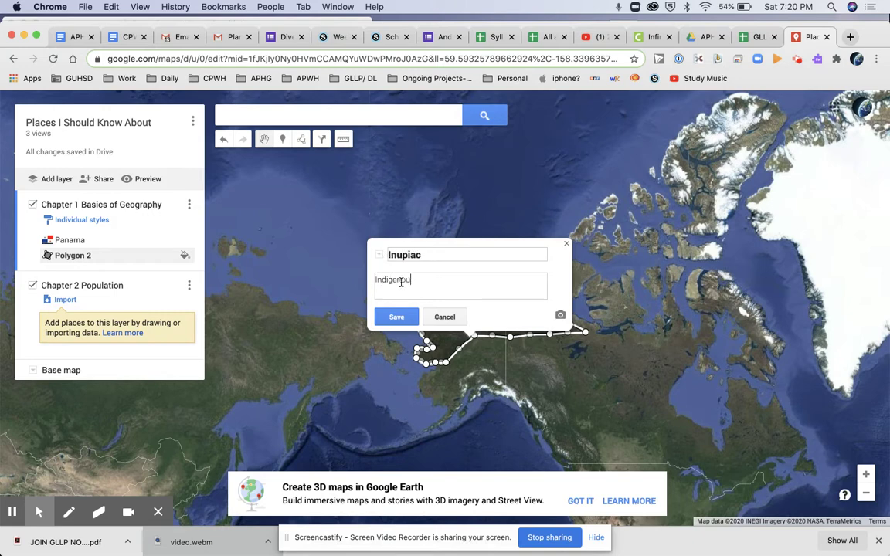
pyautogui.write('Indigenous people of Alaska. Formal Ree')
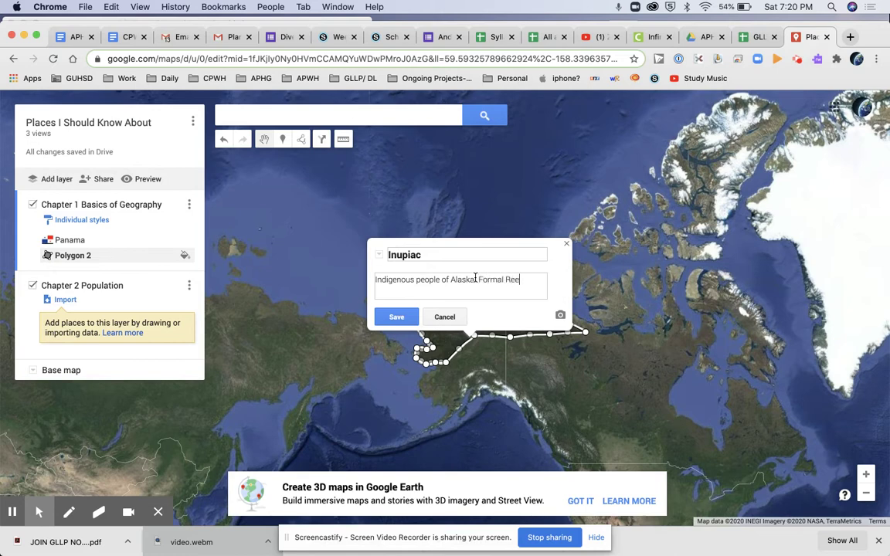
pyautogui.press('BackSpace')
pyautogui.click(437, 258)
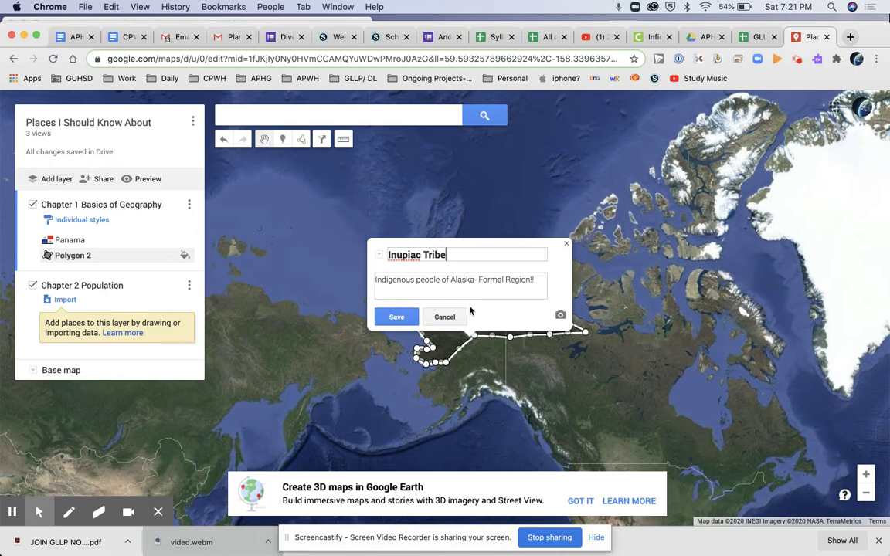
pyautogui.click(396, 317)
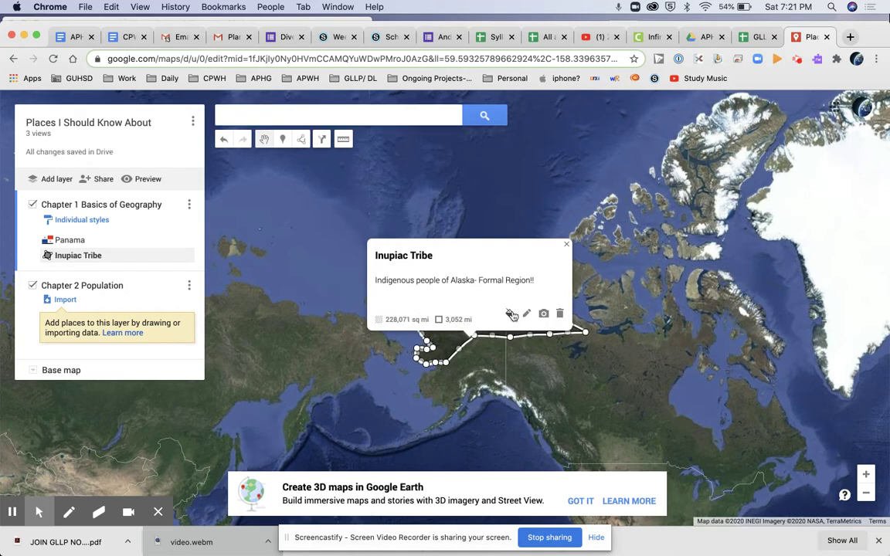
pyautogui.click(509, 313)
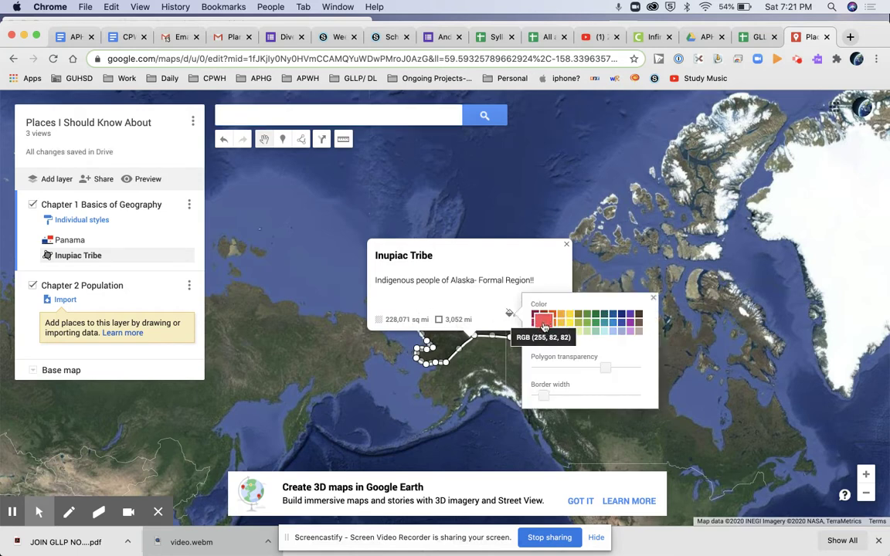
# Colour the Inupiac Tribe polygon red and zoom in on it
pyautogui.click(543, 323)
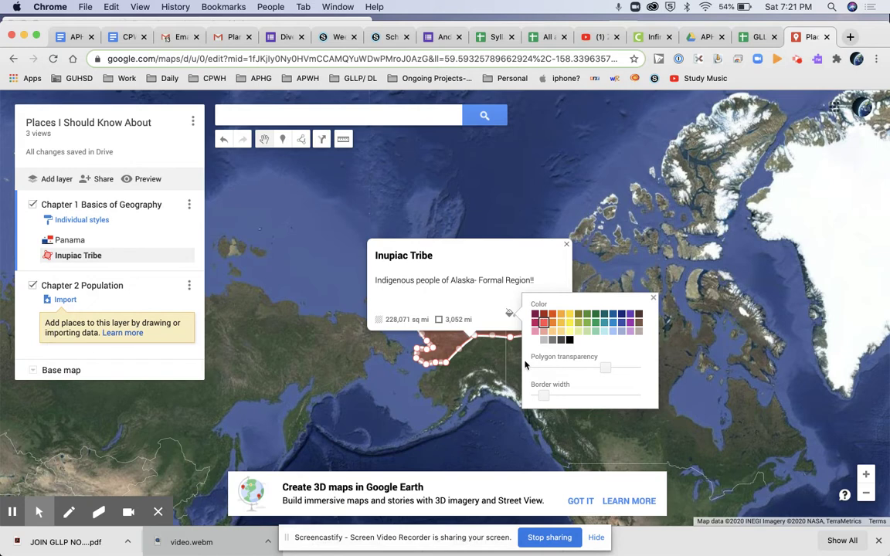
pyautogui.press('Escape')
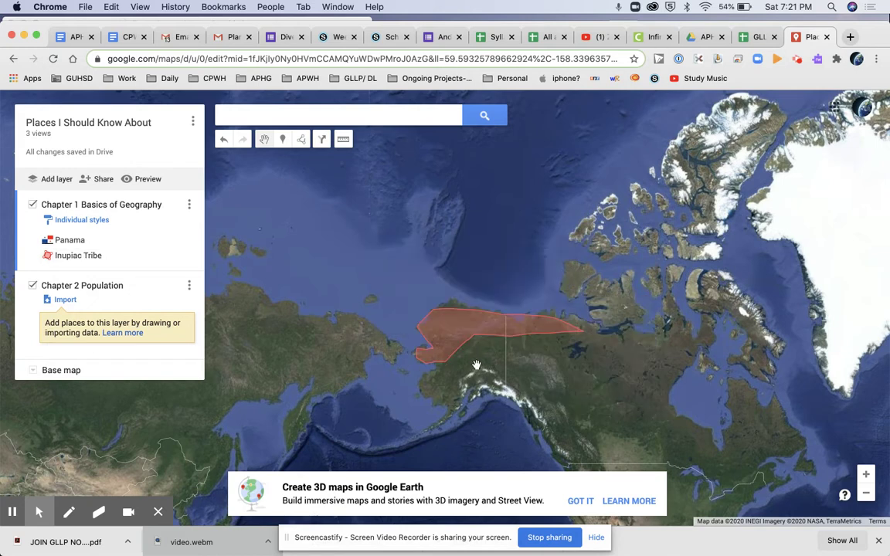
pyautogui.click(460, 321)
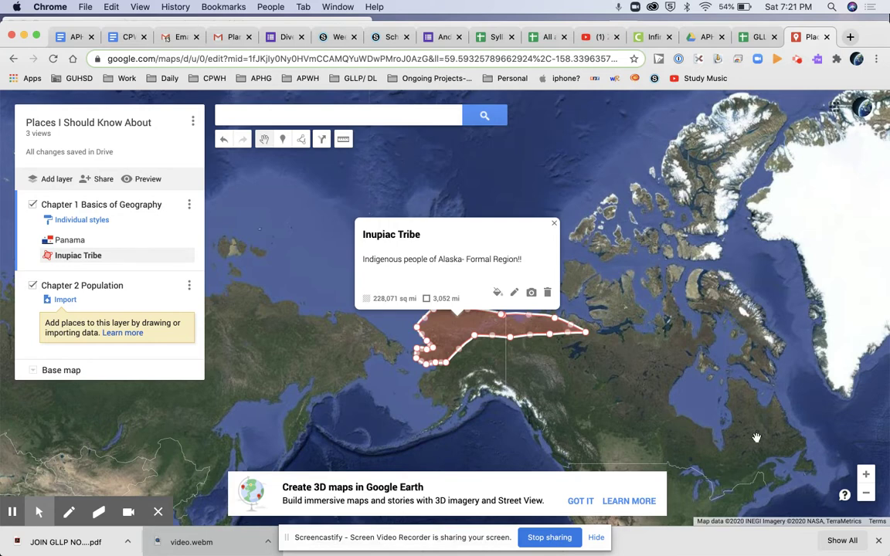
pyautogui.click(866, 476)
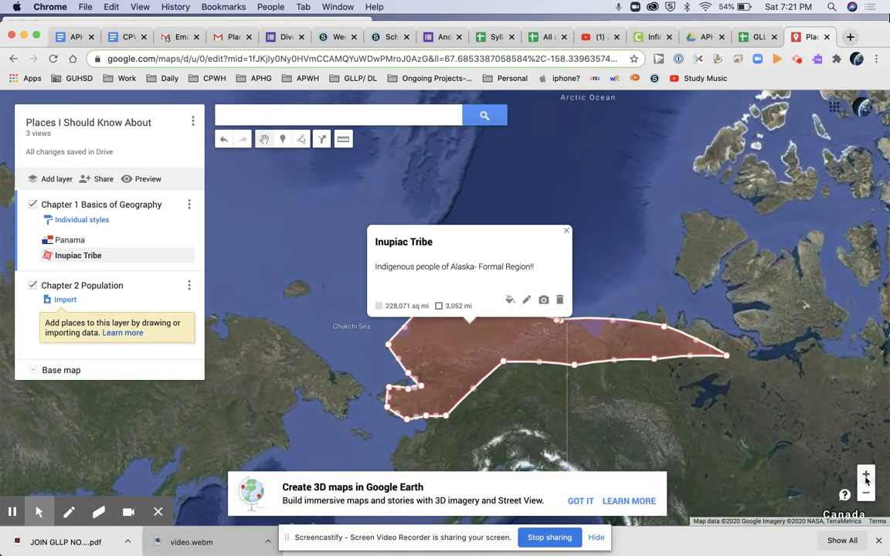
# Drag the polygon's top and lower-left vertices to refine it, then check the Schoology assignment
pyautogui.moveTo(614, 321); pyautogui.dragTo(594, 337)
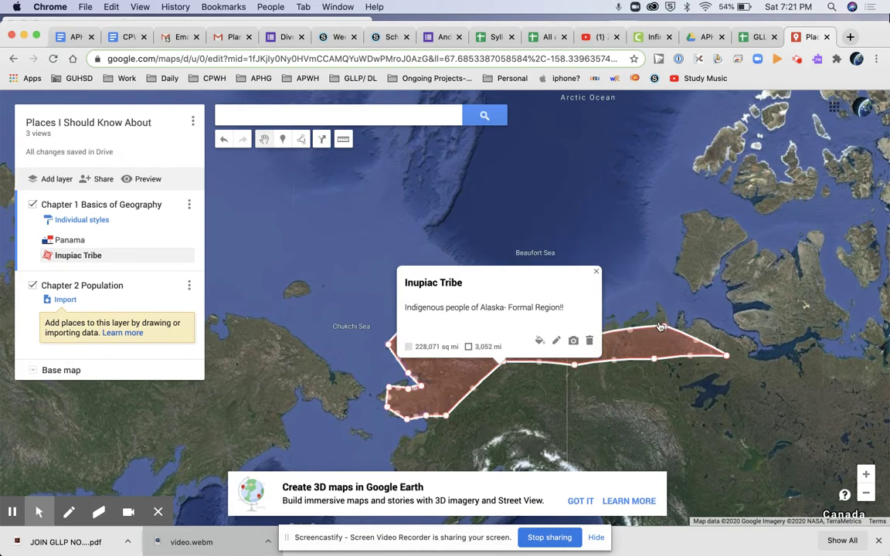
pyautogui.moveTo(665, 327); pyautogui.dragTo(669, 323)
pyautogui.moveTo(403, 410); pyautogui.dragTo(377, 401)
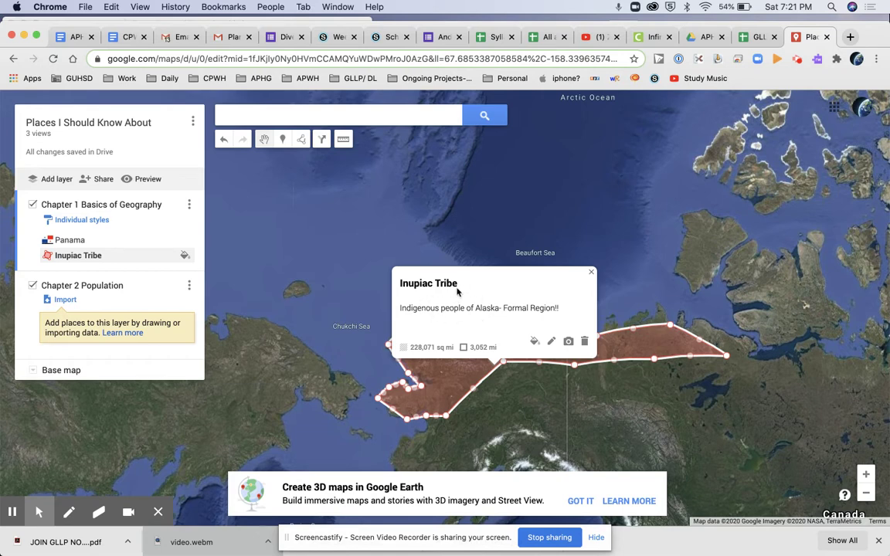
pyautogui.click(662, 397)
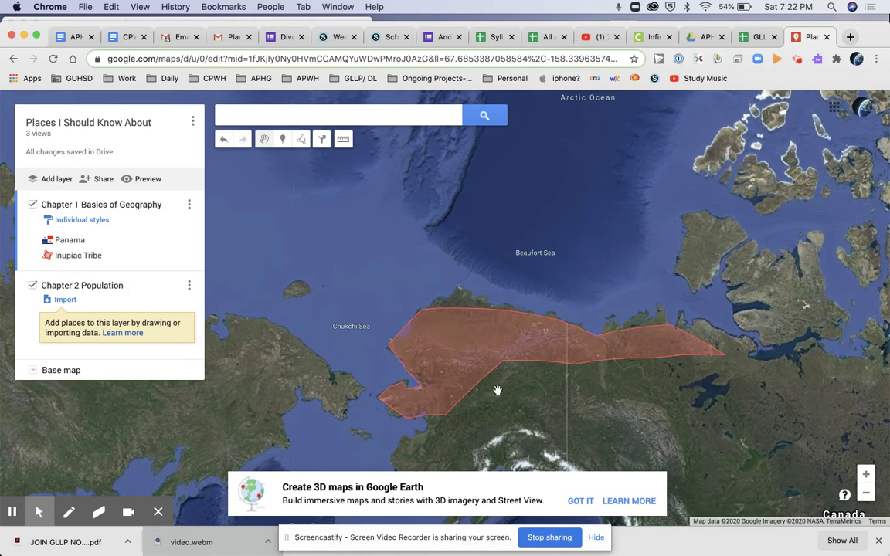
pyautogui.moveTo(537, 362); pyautogui.dragTo(482, 297)
pyautogui.moveTo(400, 257); pyautogui.dragTo(419, 231)
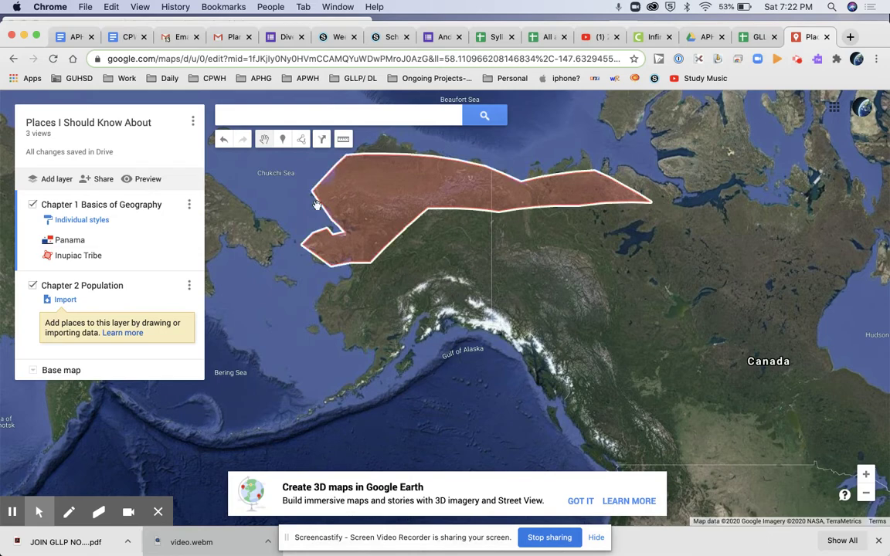
pyautogui.click(338, 36)
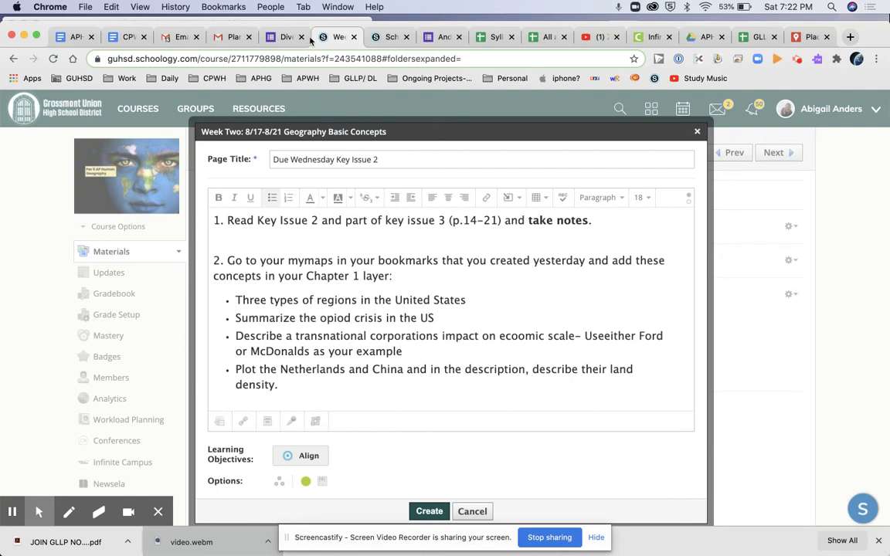
pyautogui.click(808, 39)
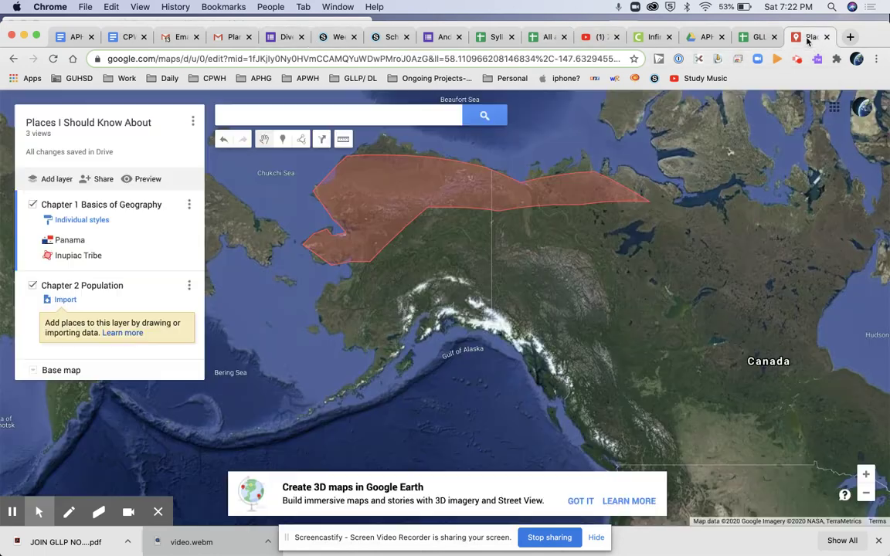
# Drop a marker on the US east coast titled 'Opiod Crisis' and save it
pyautogui.click(866, 495)
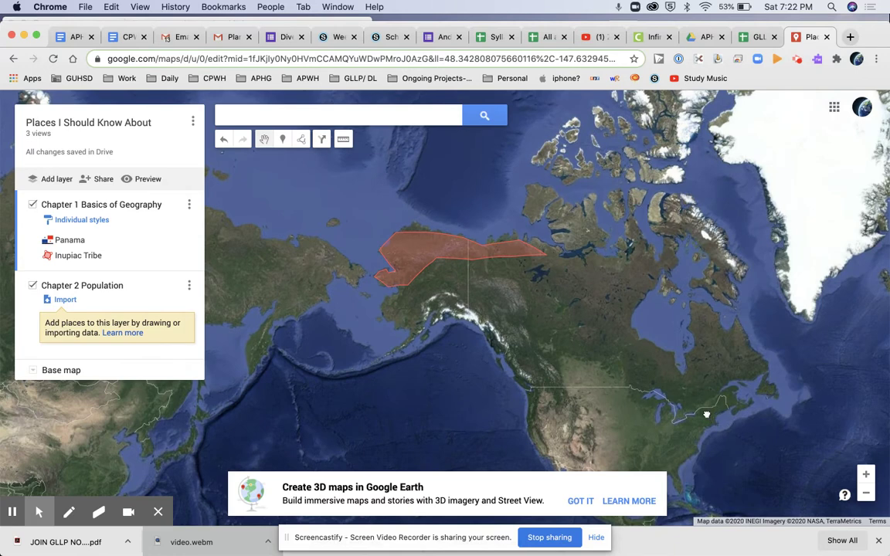
pyautogui.moveTo(641, 371); pyautogui.dragTo(597, 312)
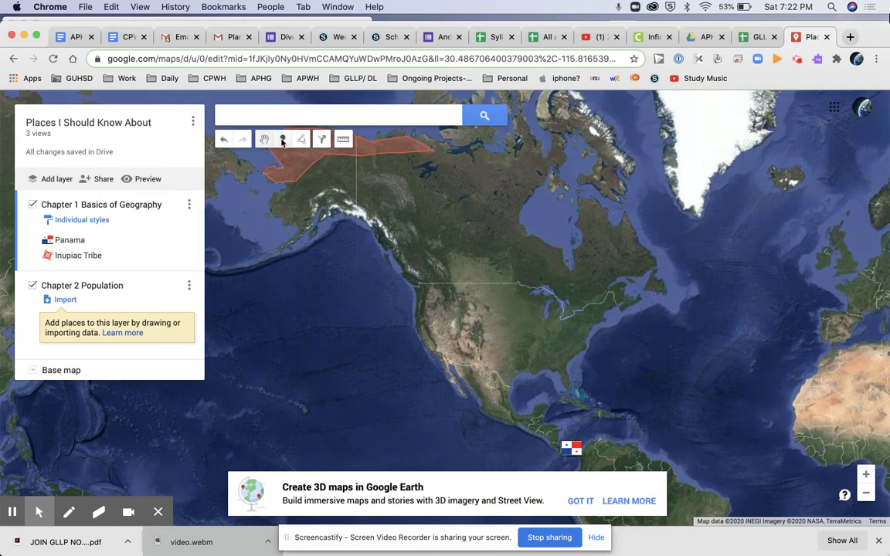
pyautogui.click(283, 140)
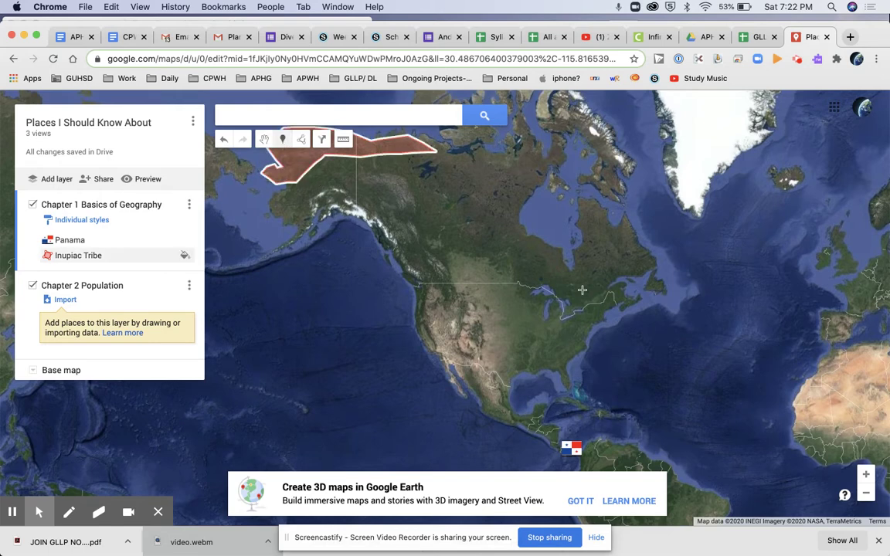
pyautogui.click(581, 336)
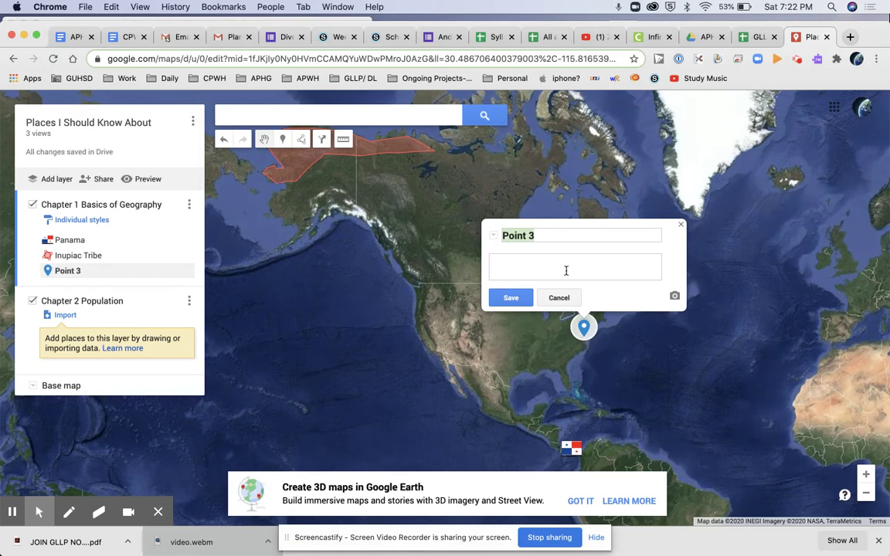
pyautogui.write('Opiod Crisis')
pyautogui.click(529, 276)
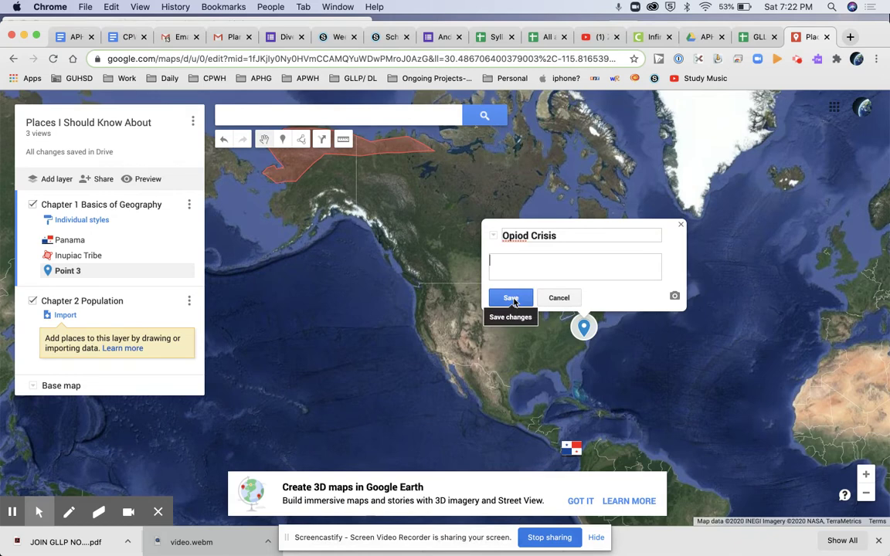
pyautogui.click(512, 298)
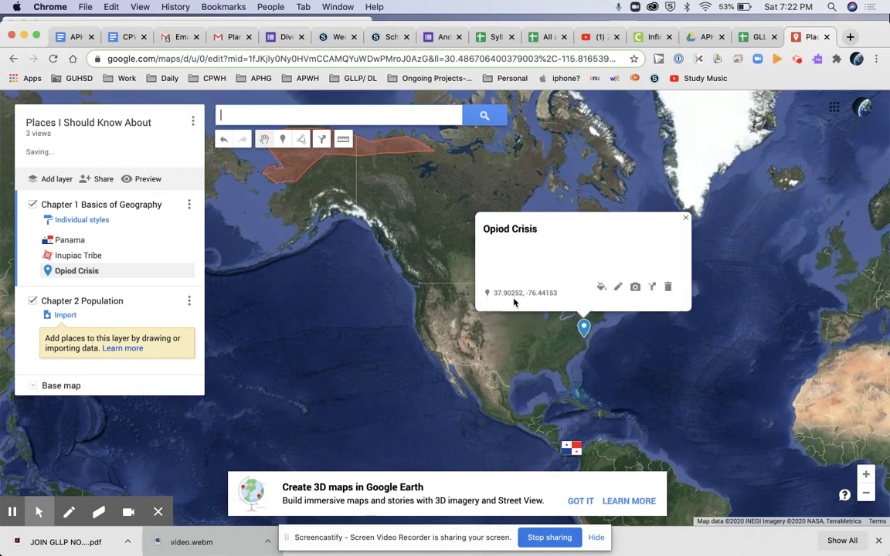
pyautogui.click(417, 265)
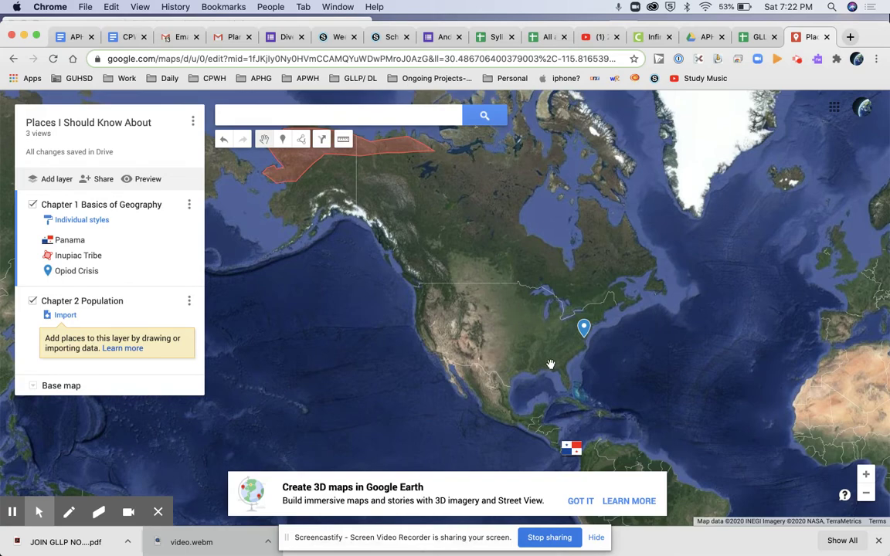
pyautogui.moveTo(549, 365); pyautogui.dragTo(480, 292)
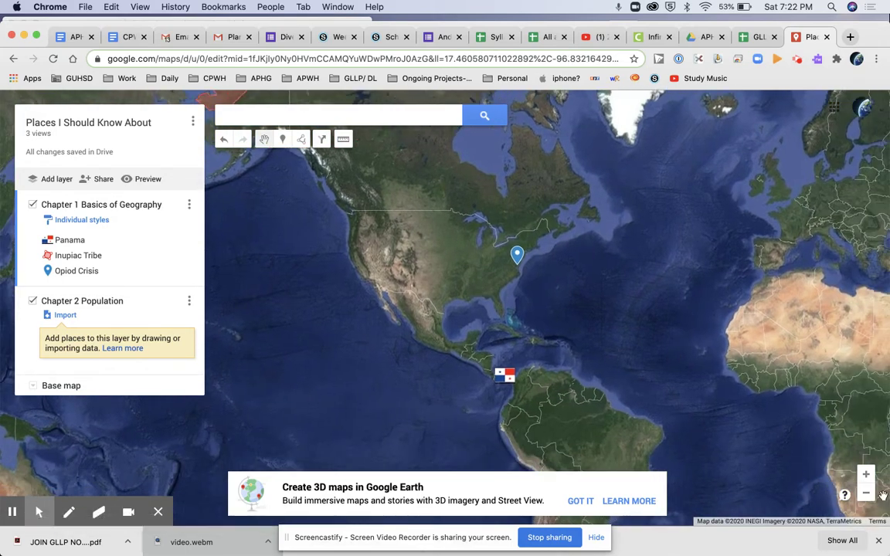
# Pan and zoom across the Gulf of Mexico to bring Florida and the Bahamas into view
pyautogui.click(866, 475)
pyautogui.scroll(-5, 699, 358)
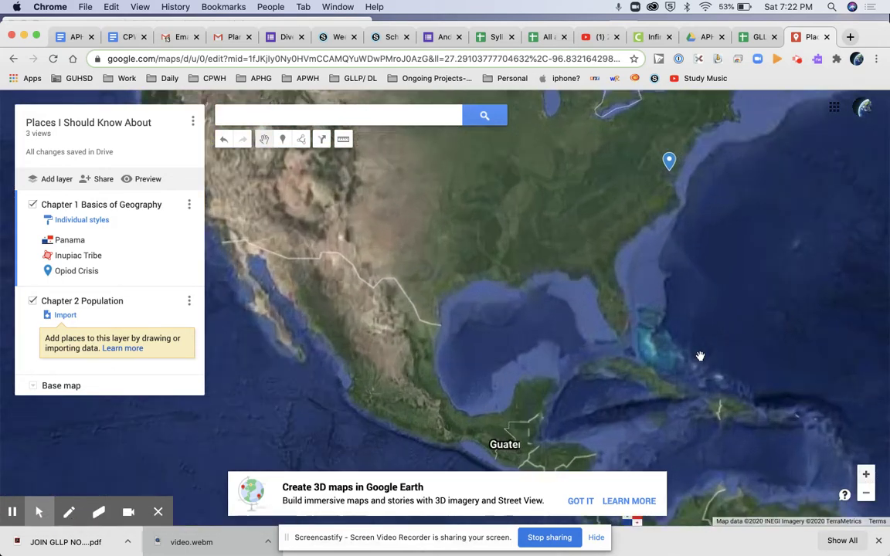
pyautogui.moveTo(618, 336); pyautogui.dragTo(351, 175)
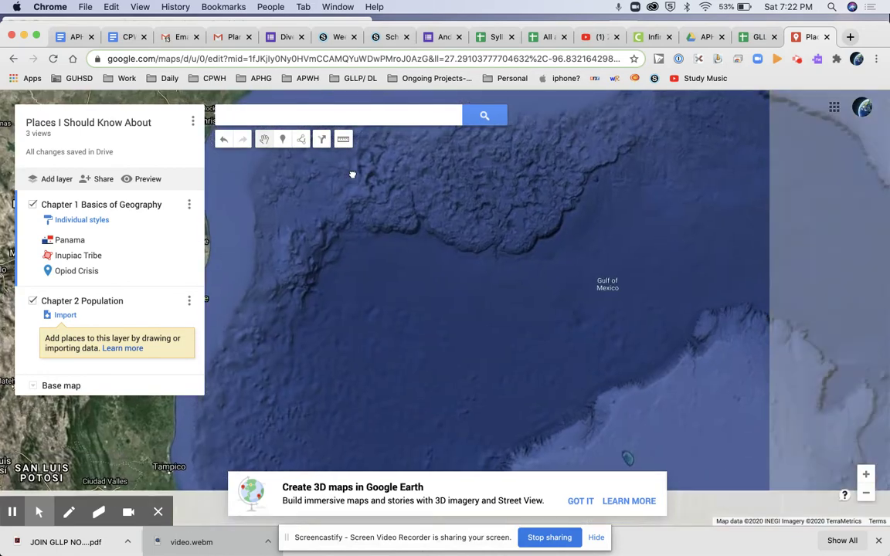
pyautogui.moveTo(475, 190); pyautogui.dragTo(535, 141)
pyautogui.moveTo(541, 371); pyautogui.dragTo(707, 217)
pyautogui.moveTo(761, 363); pyautogui.dragTo(865, 373)
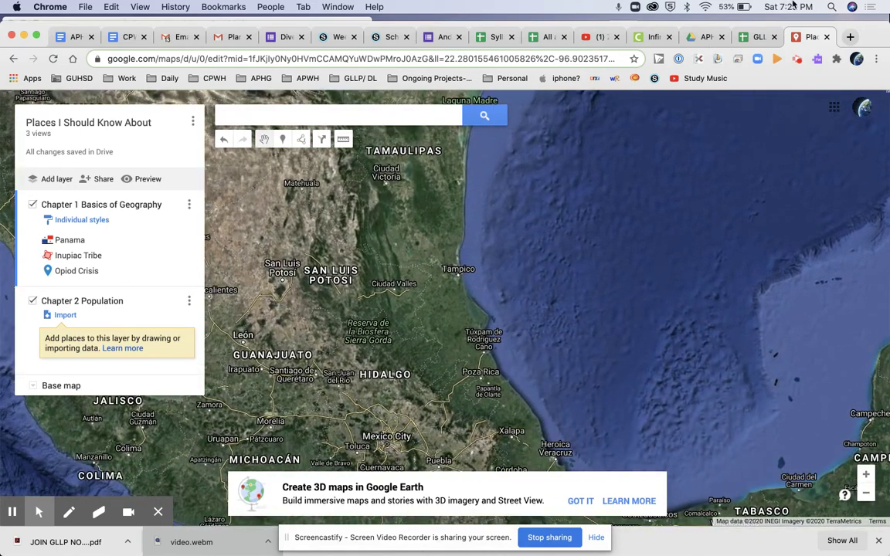
pyautogui.click(865, 495)
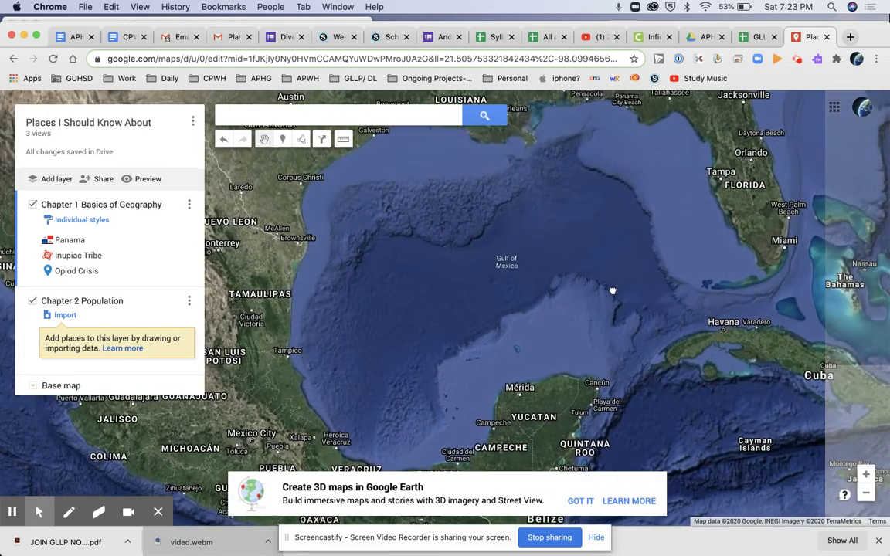
pyautogui.moveTo(613, 291); pyautogui.dragTo(364, 387)
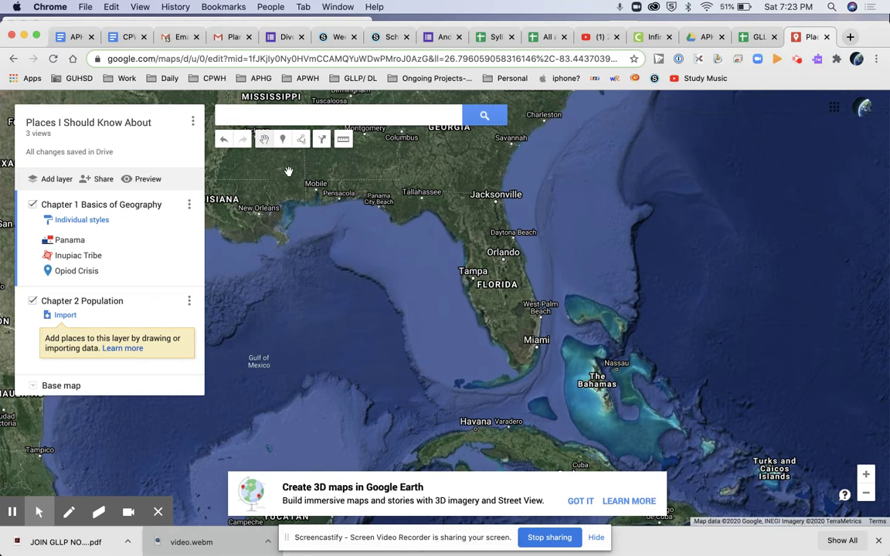
pyautogui.click(282, 139)
# Discard stray Point 4 and save a Florida Gulf-coast marker titled 'Television Station= Functional Region'
pyautogui.click(469, 238)
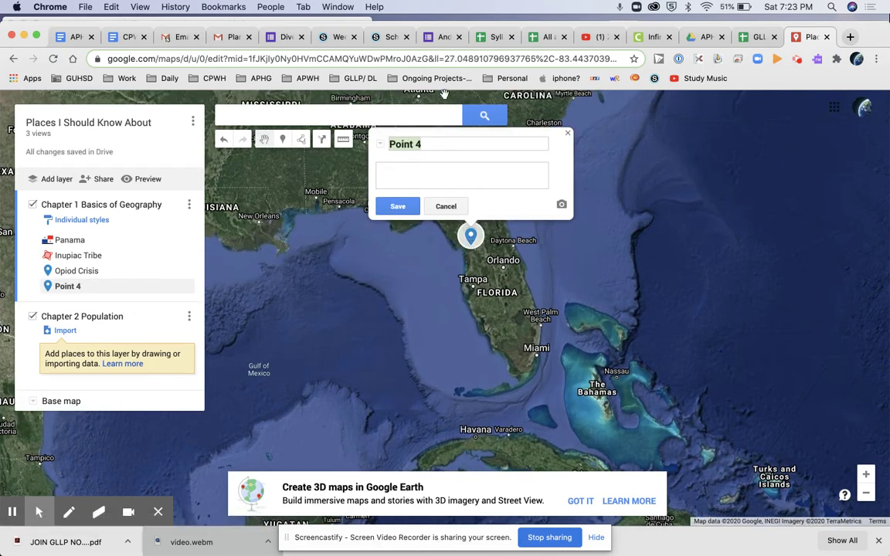
pyautogui.press('Escape')
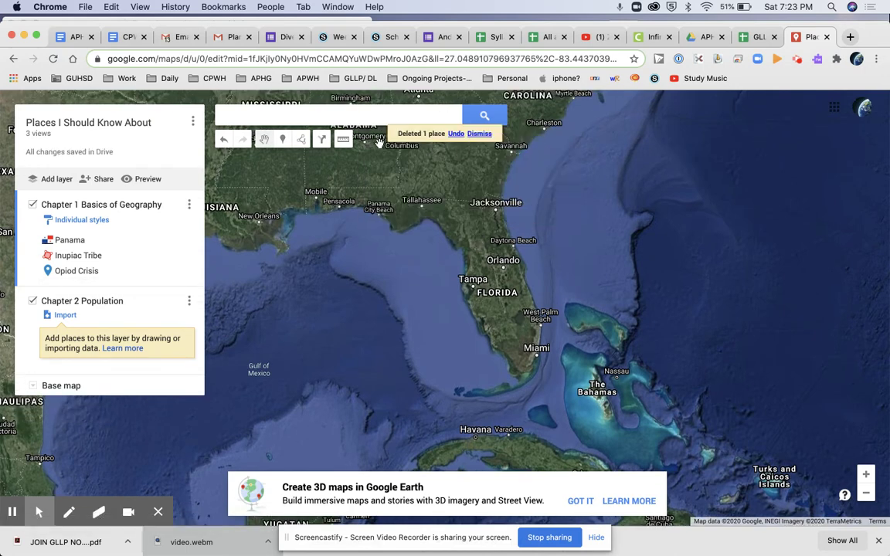
pyautogui.click(282, 139)
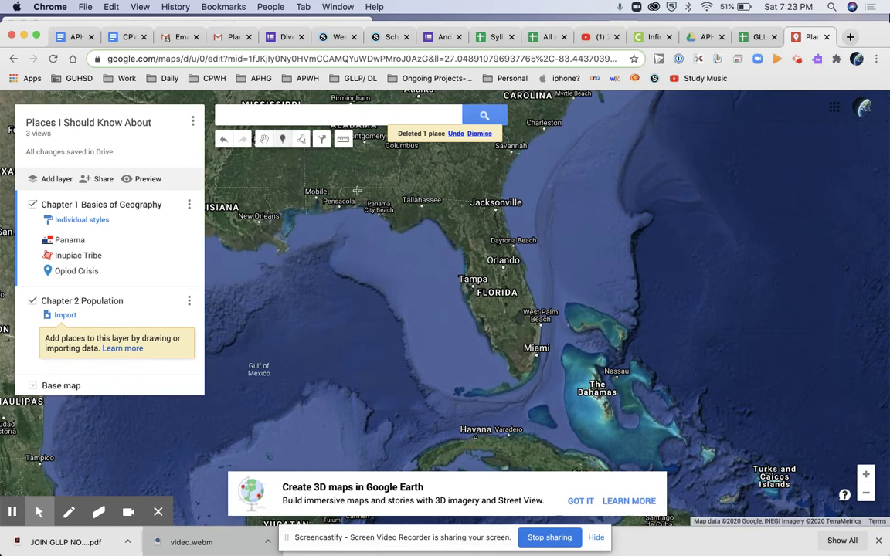
pyautogui.click(459, 237)
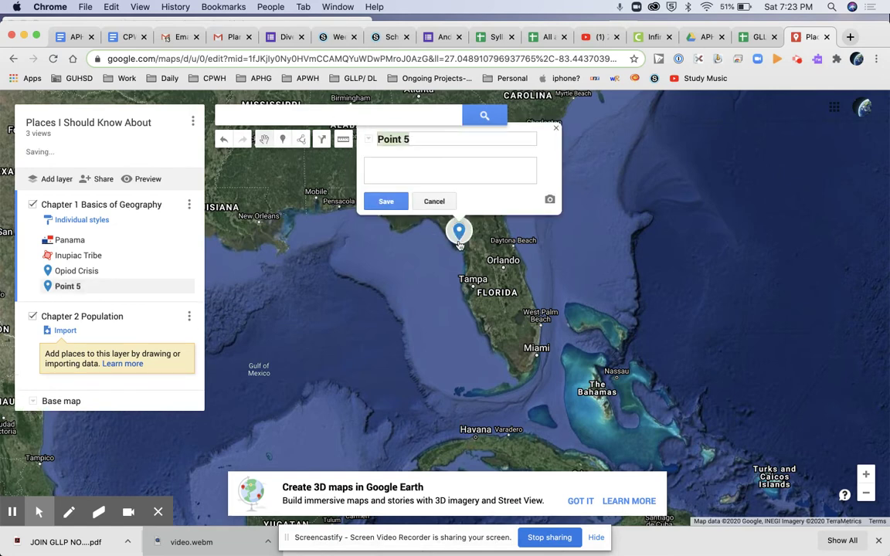
pyautogui.write('Tele')
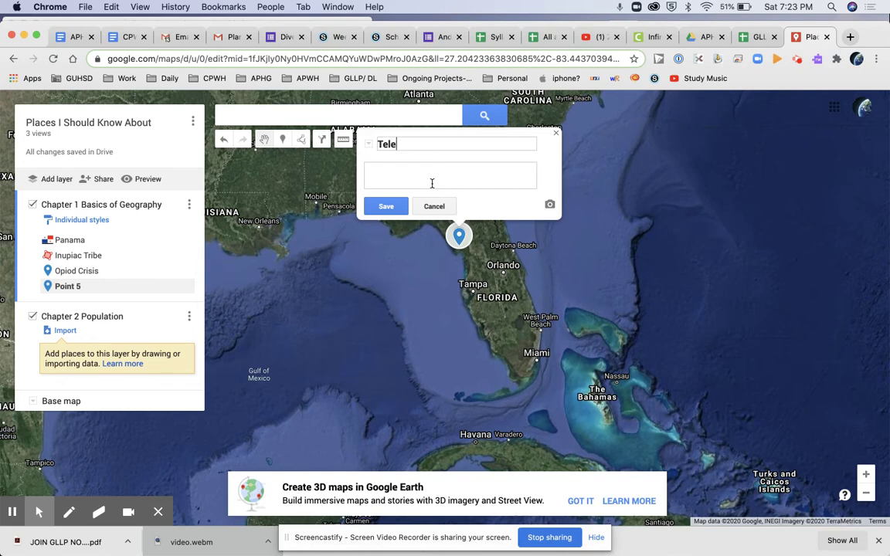
pyautogui.write('vision Station')
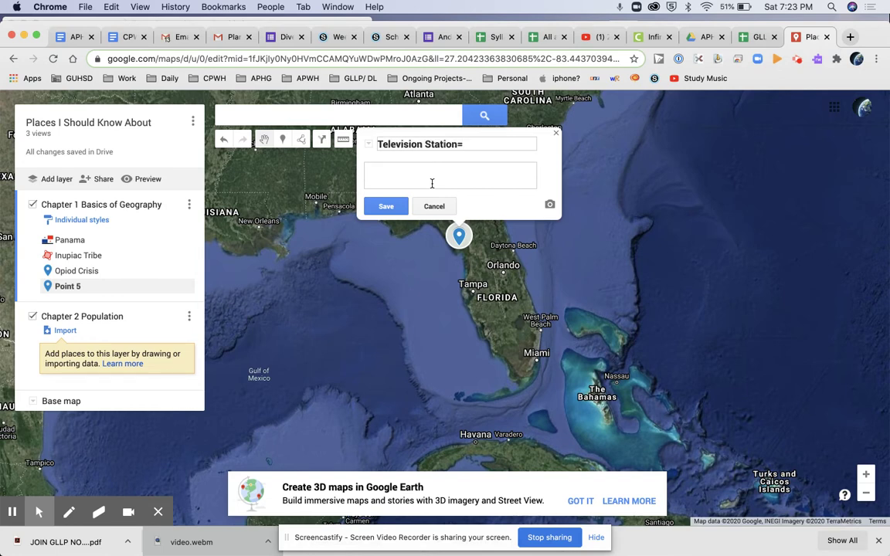
pyautogui.write('= Funtional Region')
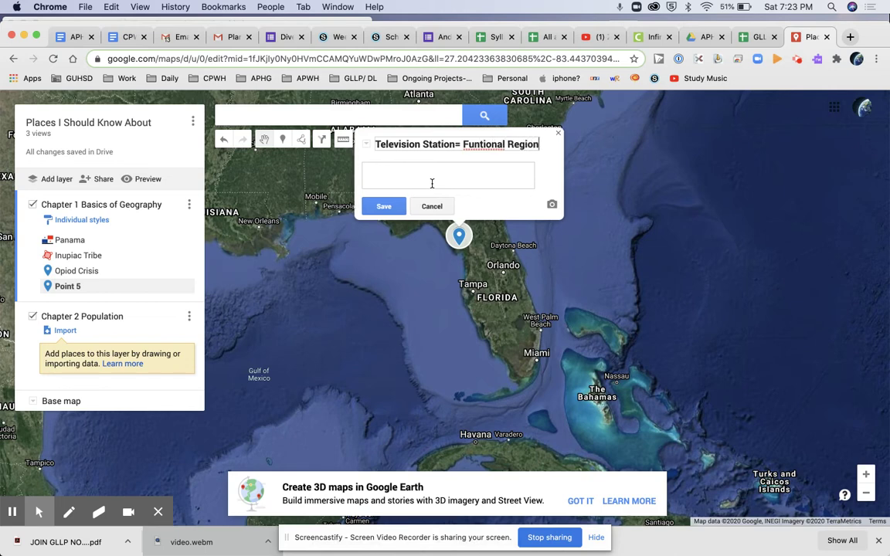
pyautogui.click(479, 145)
pyautogui.write('c')
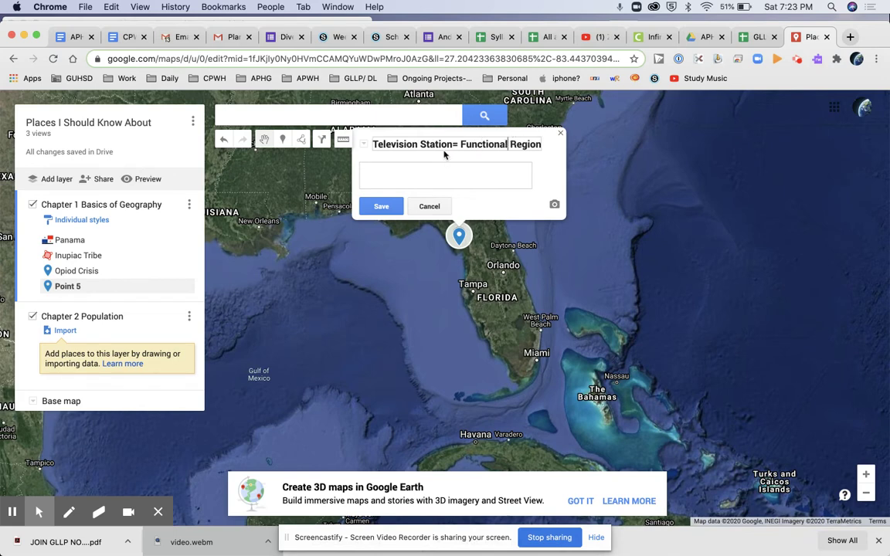
pyautogui.click(407, 177)
pyautogui.click(387, 207)
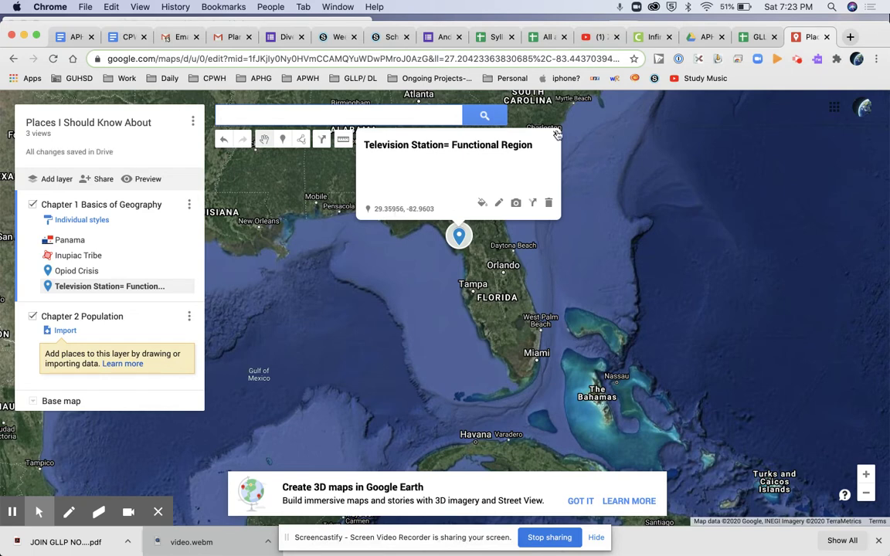
pyautogui.click(502, 122)
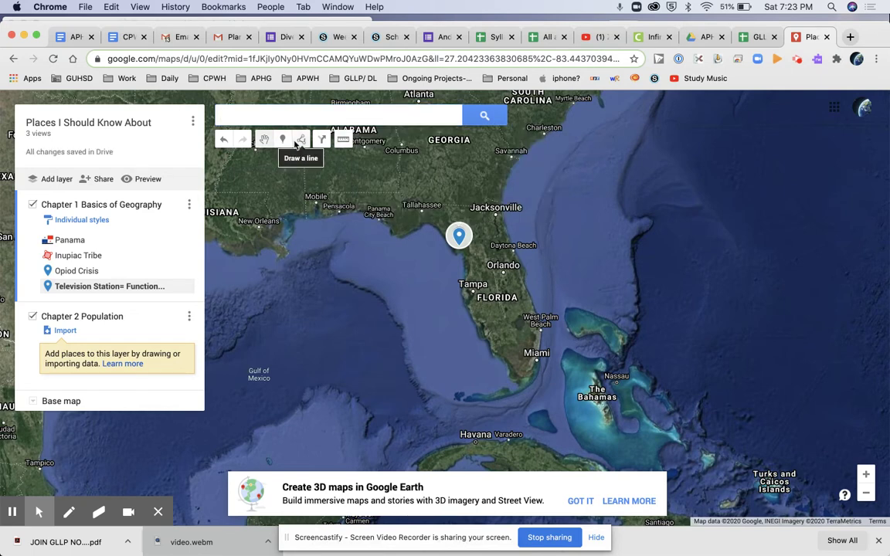
# Draw Line 6 from above Jacksonville to the television station marker and save it
pyautogui.click(300, 140)
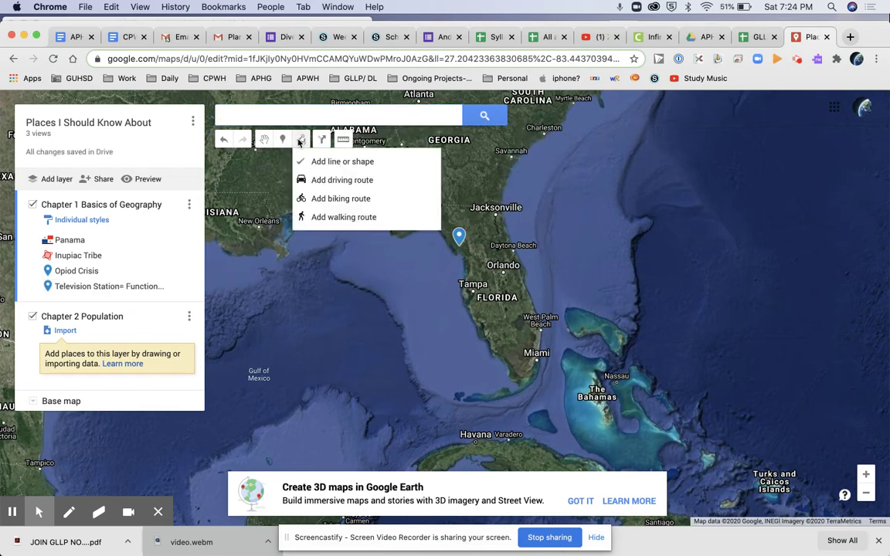
pyautogui.click(337, 164)
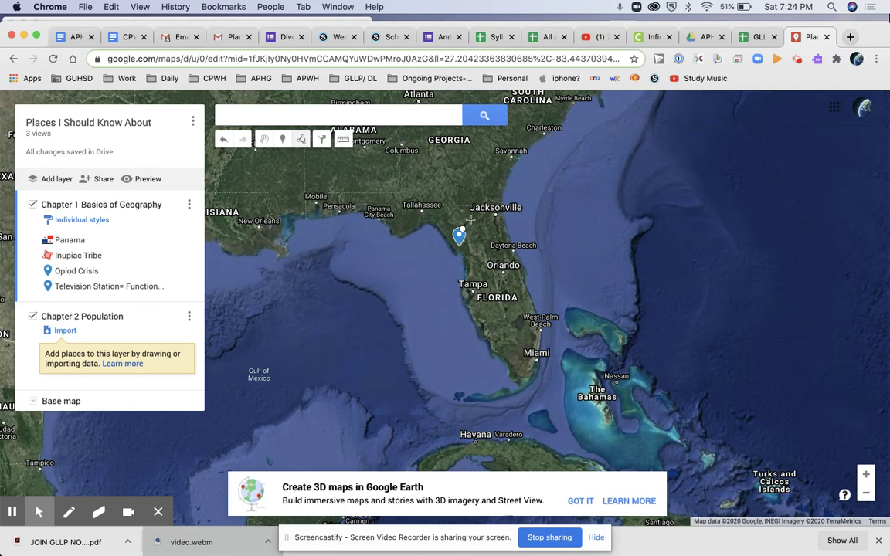
pyautogui.click(499, 182)
pyautogui.click(459, 230)
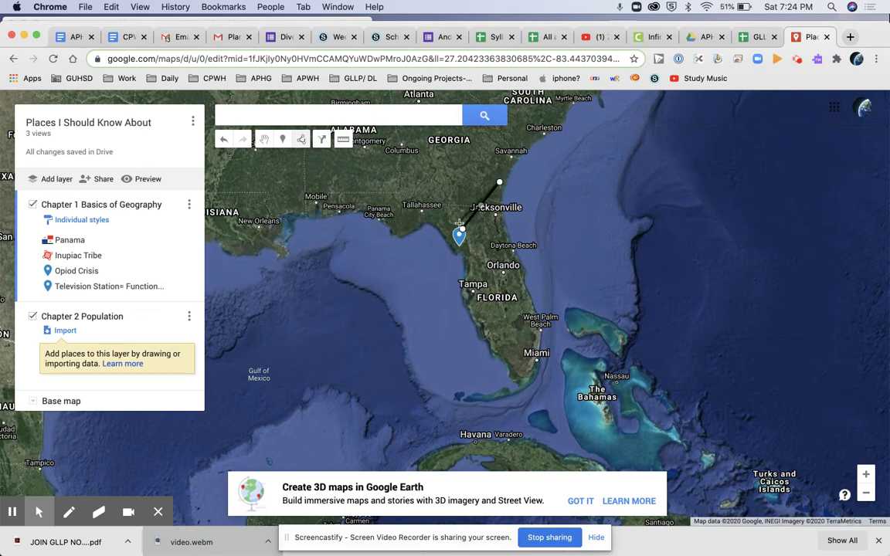
pyautogui.doubleClick(500, 184)
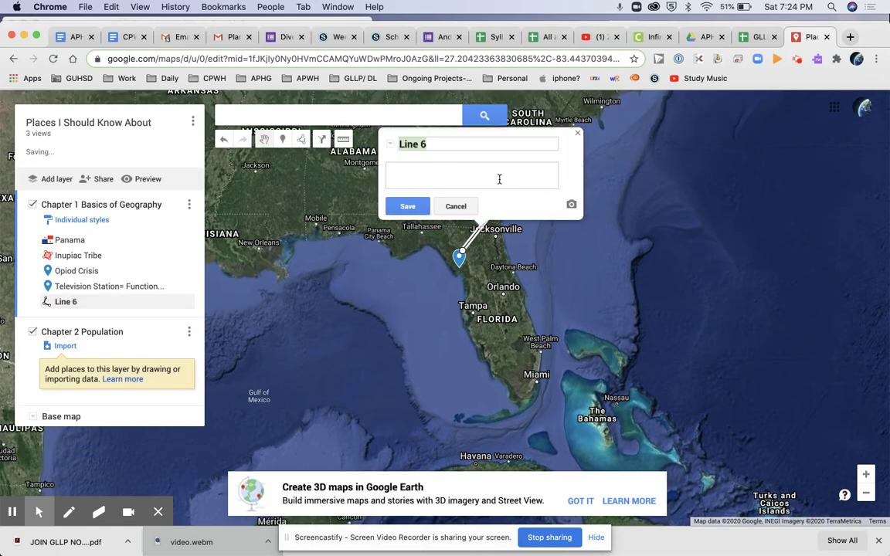
pyautogui.click(446, 207)
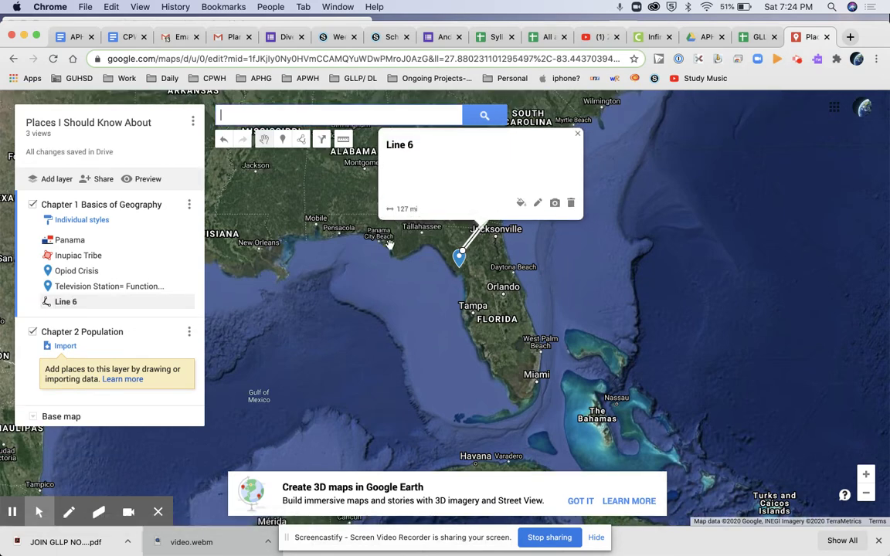
pyautogui.click(577, 133)
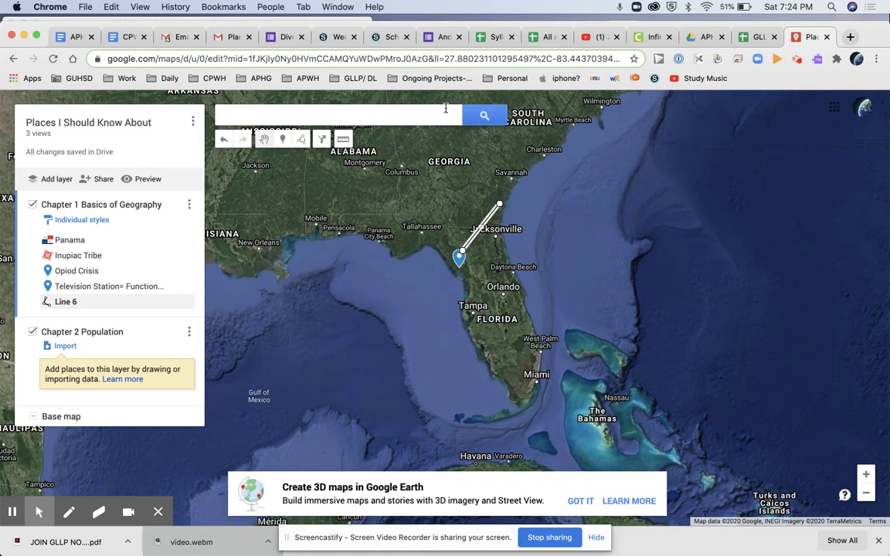
# Draw Line 7 from the marker northwest past Tallahassee and save it
pyautogui.click(301, 139)
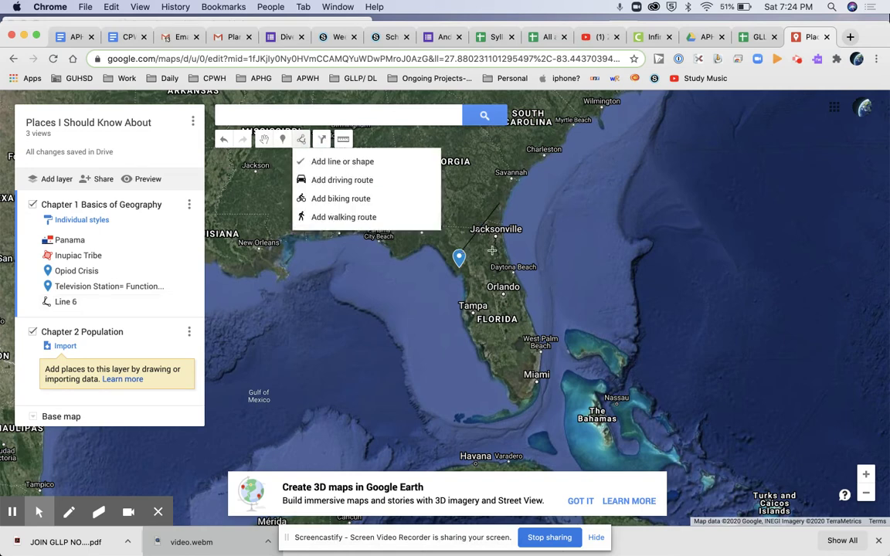
pyautogui.click(413, 229)
pyautogui.click(459, 257)
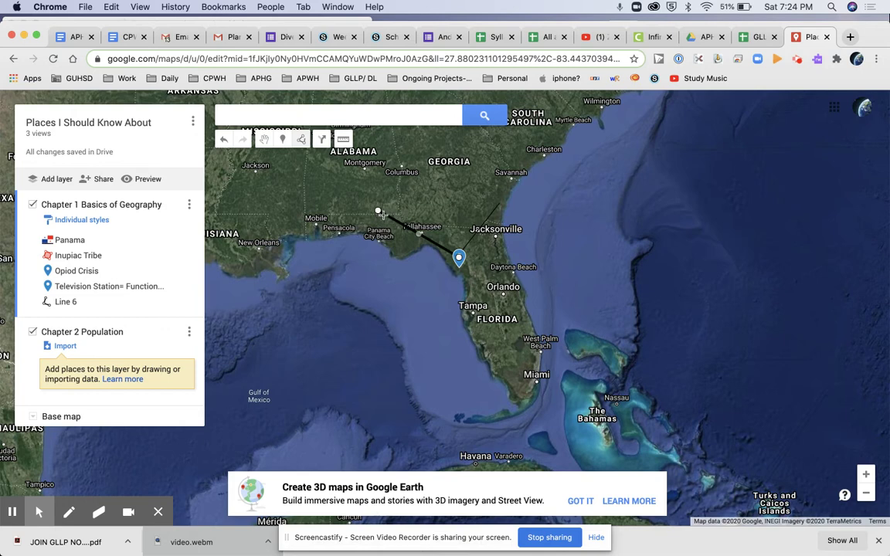
pyautogui.doubleClick(378, 213)
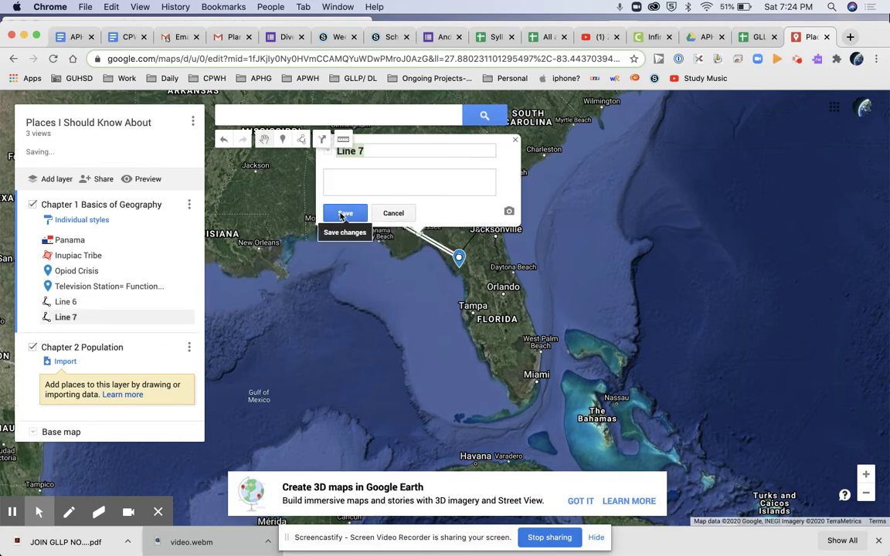
pyautogui.click(343, 212)
# Draw Line 8 from the marker southeast past Orlando and save it
pyautogui.click(300, 140)
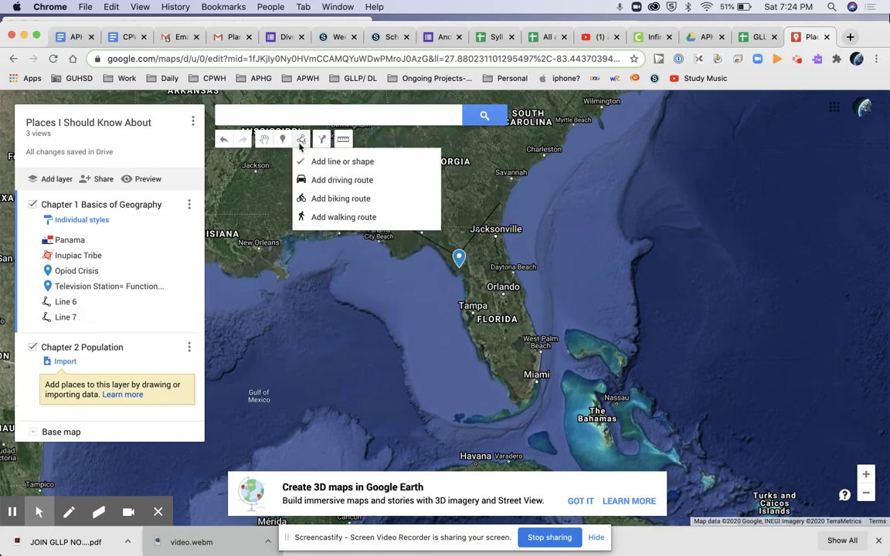
pyautogui.click(465, 263)
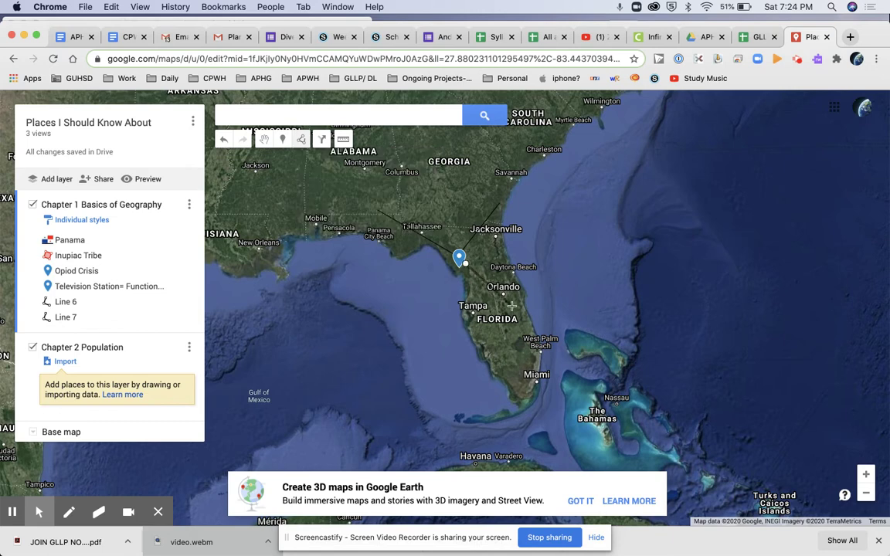
pyautogui.doubleClick(511, 306)
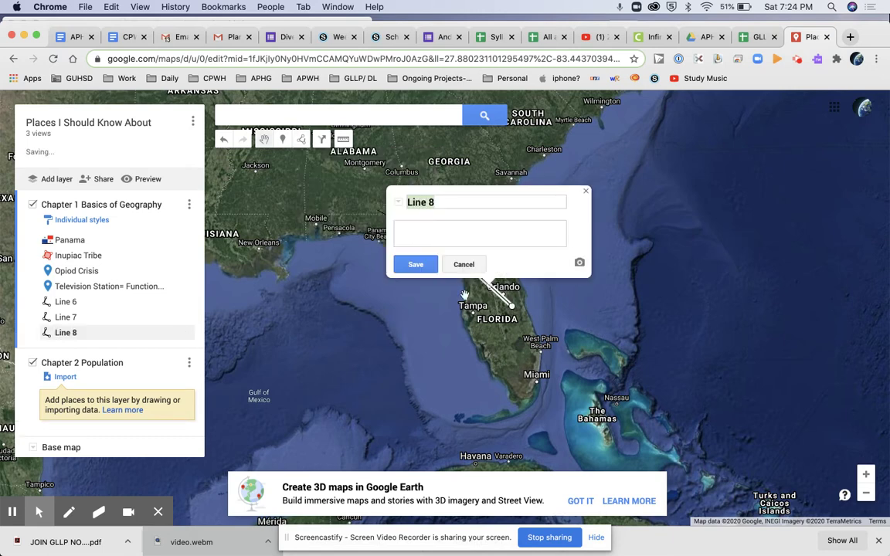
pyautogui.click(417, 264)
pyautogui.click(441, 316)
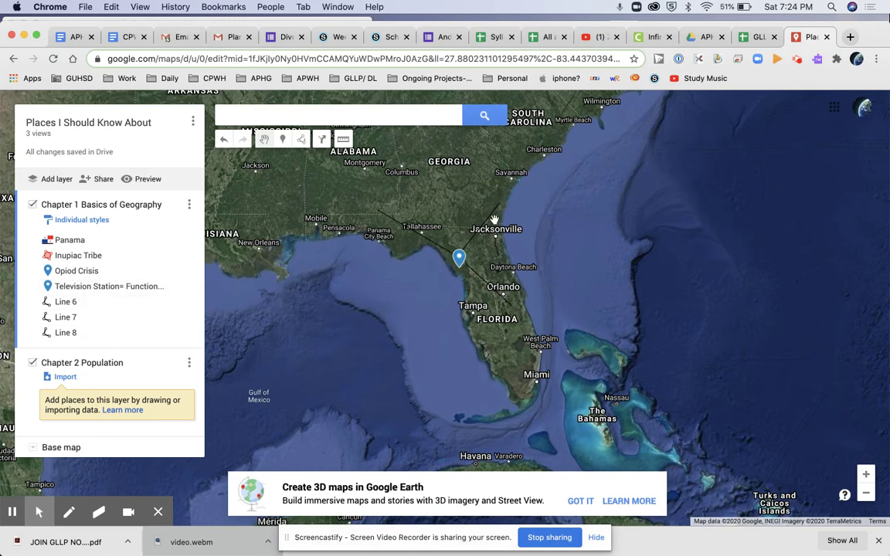
pyautogui.scroll(2, 490, 217)
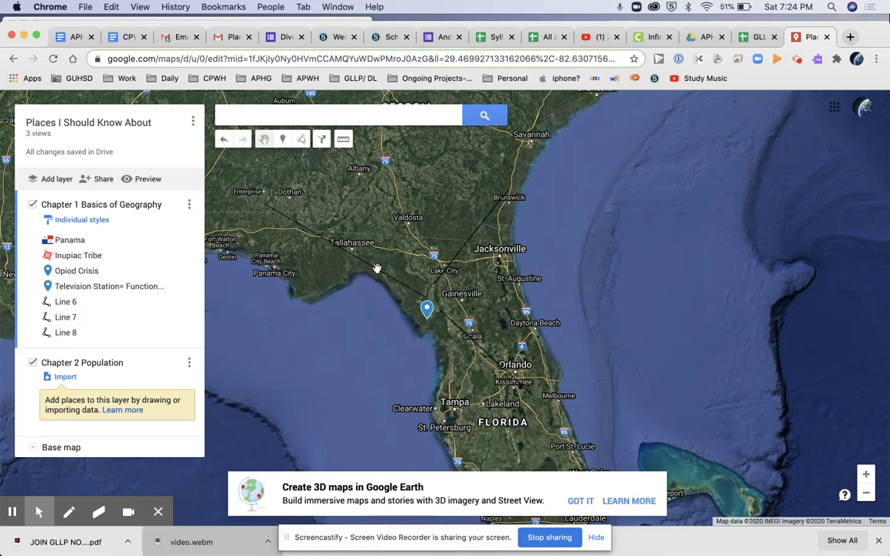
# Open Line 7 in edit mode and save it without changes
pyautogui.click(377, 270)
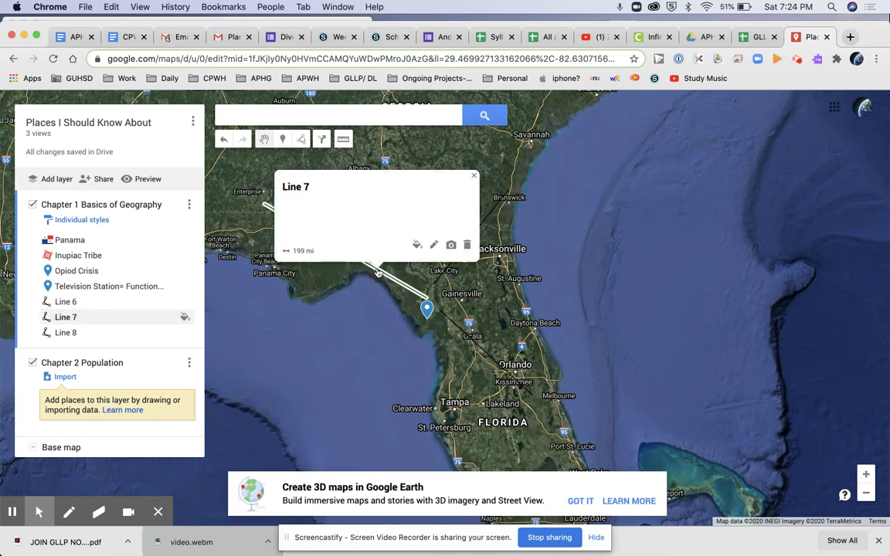
pyautogui.click(433, 245)
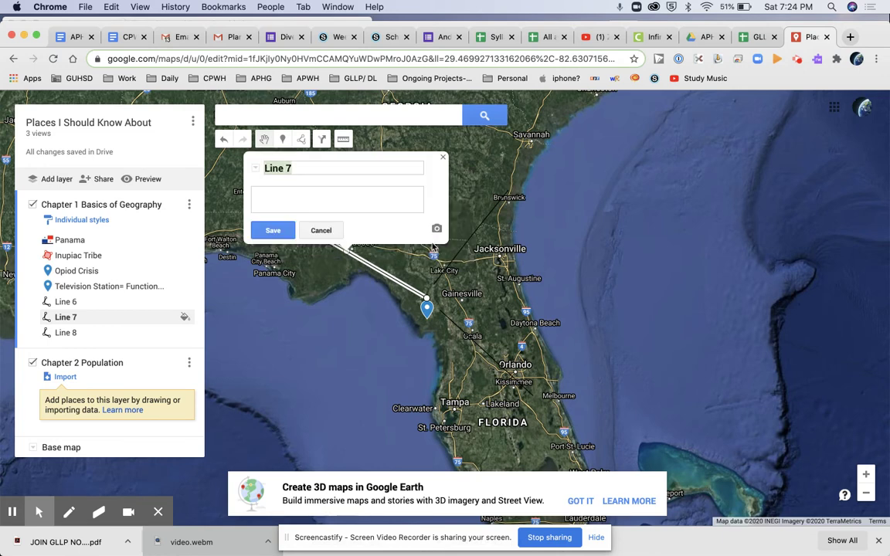
pyautogui.click(280, 231)
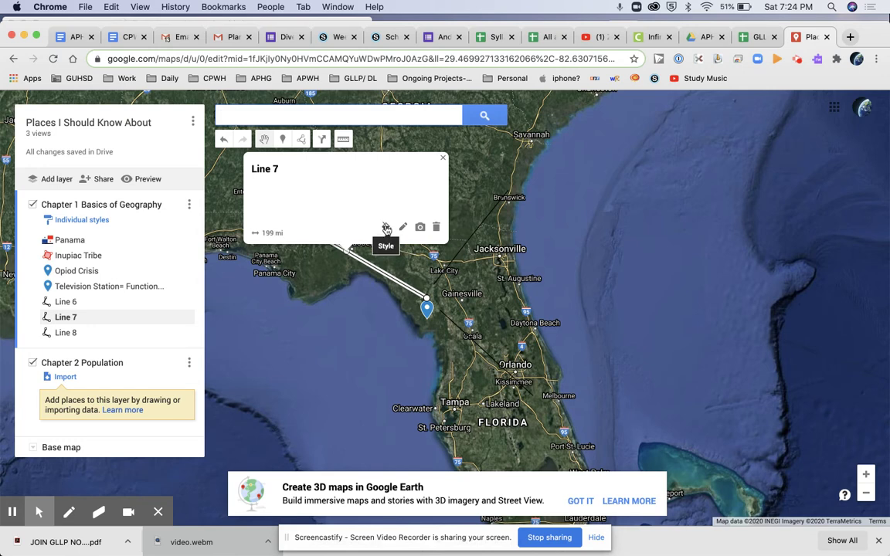
# Measure a distance ending near Lake City, clear it, then open the Television Station marker's details
pyautogui.click(342, 142)
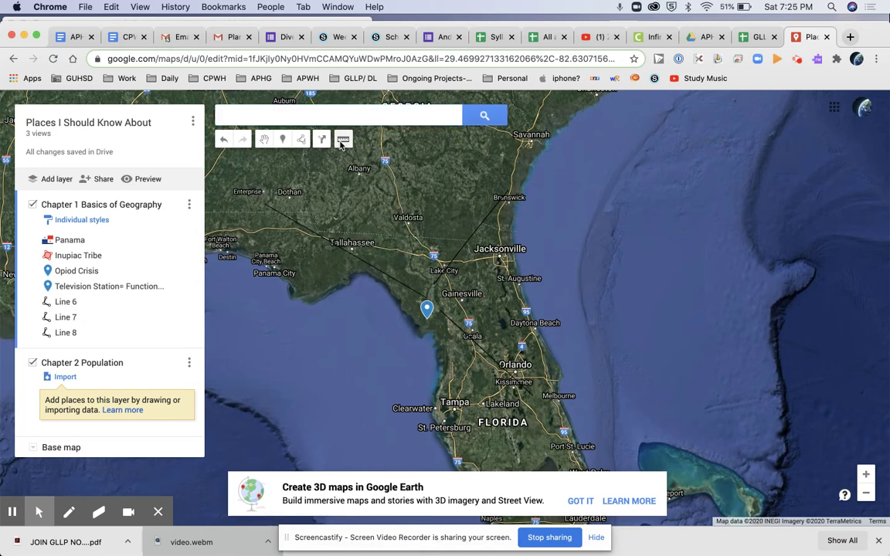
pyautogui.click(384, 273)
pyautogui.click(437, 282)
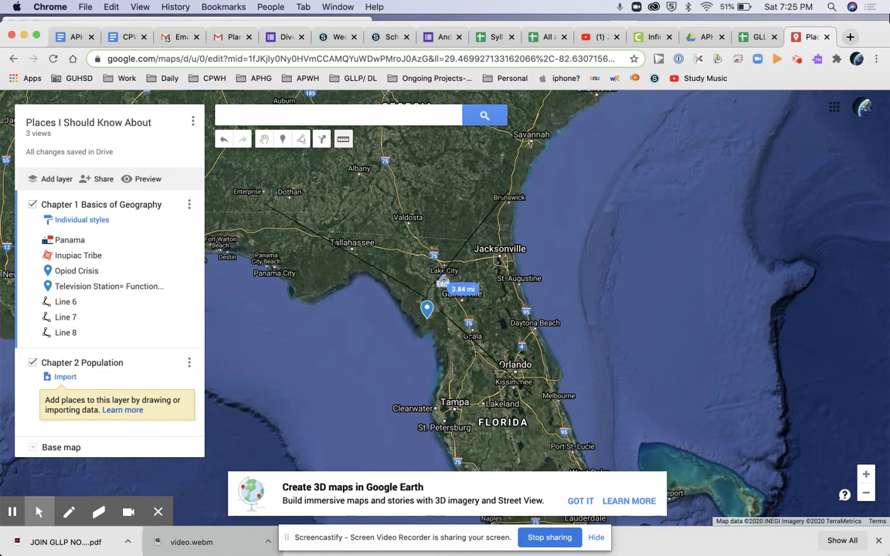
pyautogui.moveTo(437, 283); pyautogui.dragTo(442, 280)
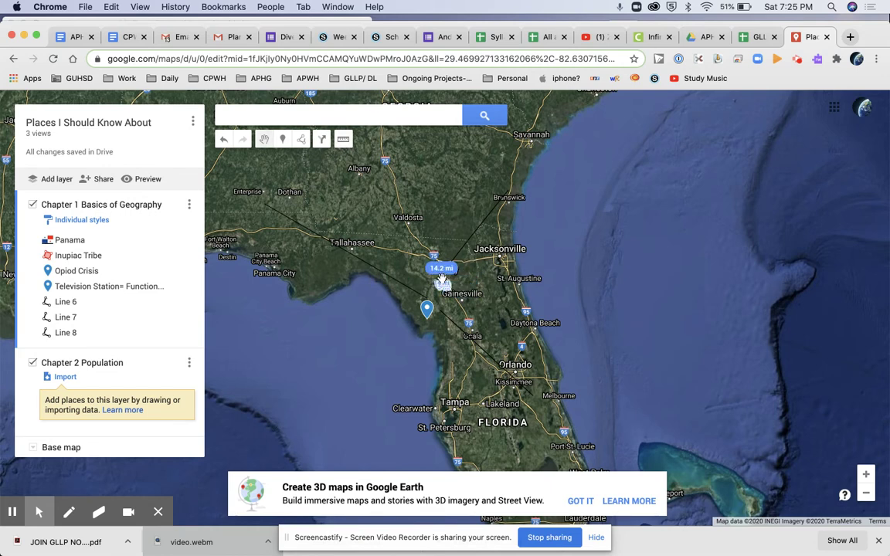
pyautogui.click(444, 286)
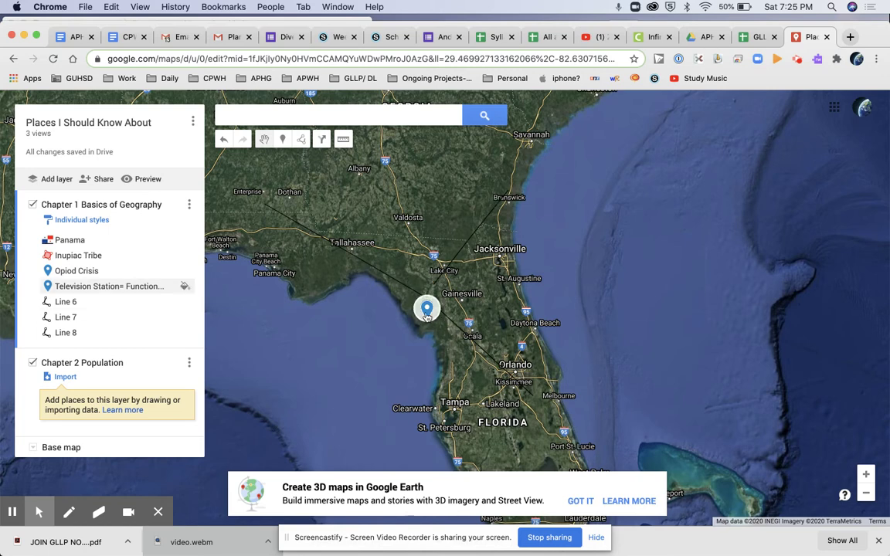
pyautogui.click(427, 311)
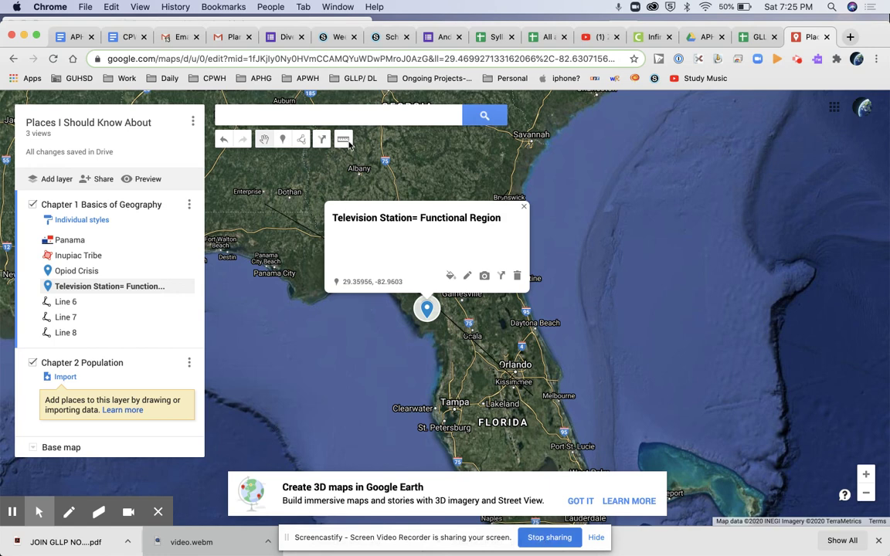
# Switch back to the Schoology tab showing the Due Wednesday Key Issue 2 page editor
pyautogui.click(337, 38)
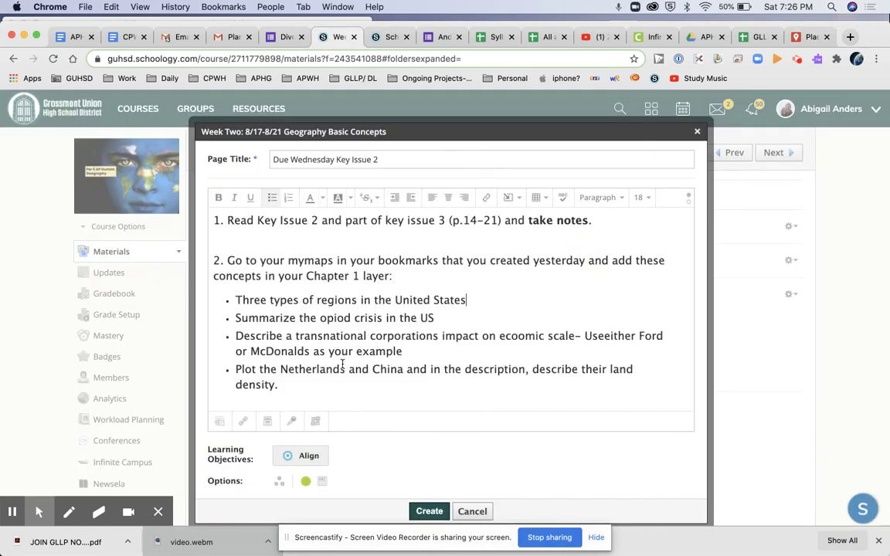